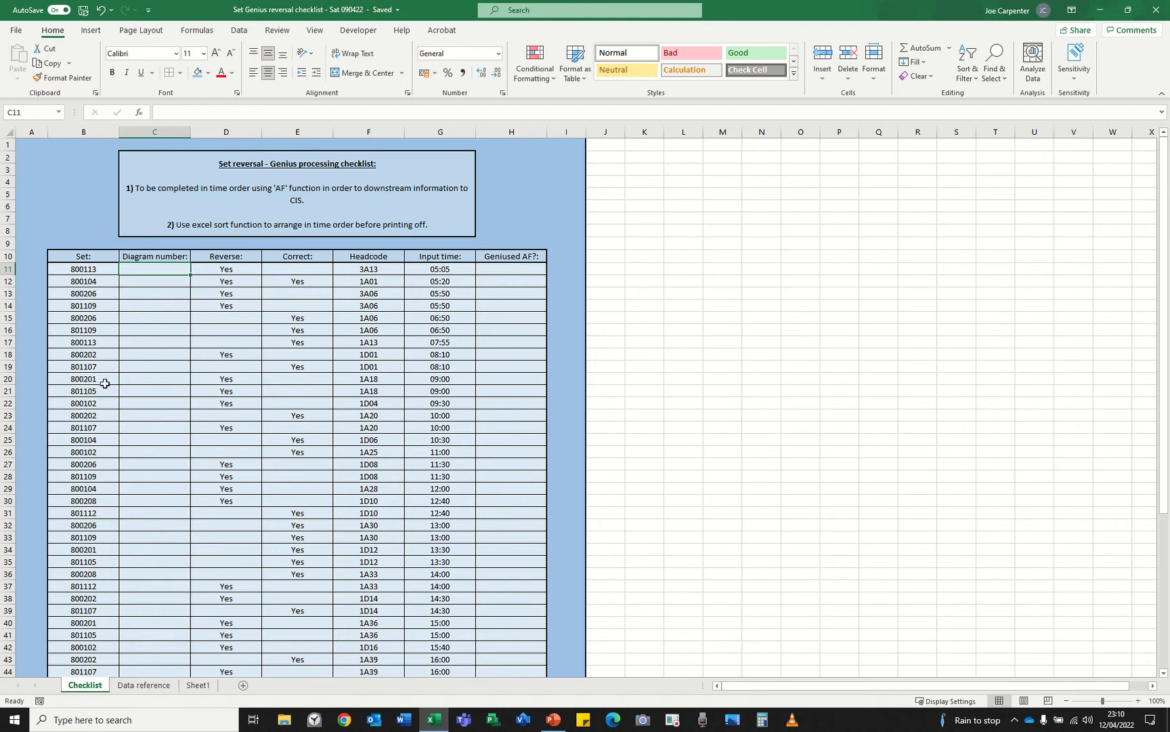
# - Examine the existing drop-down lists in the Set and Reverse cells of row 11 on the Checklist sheet
pyautogui.click(90, 269)
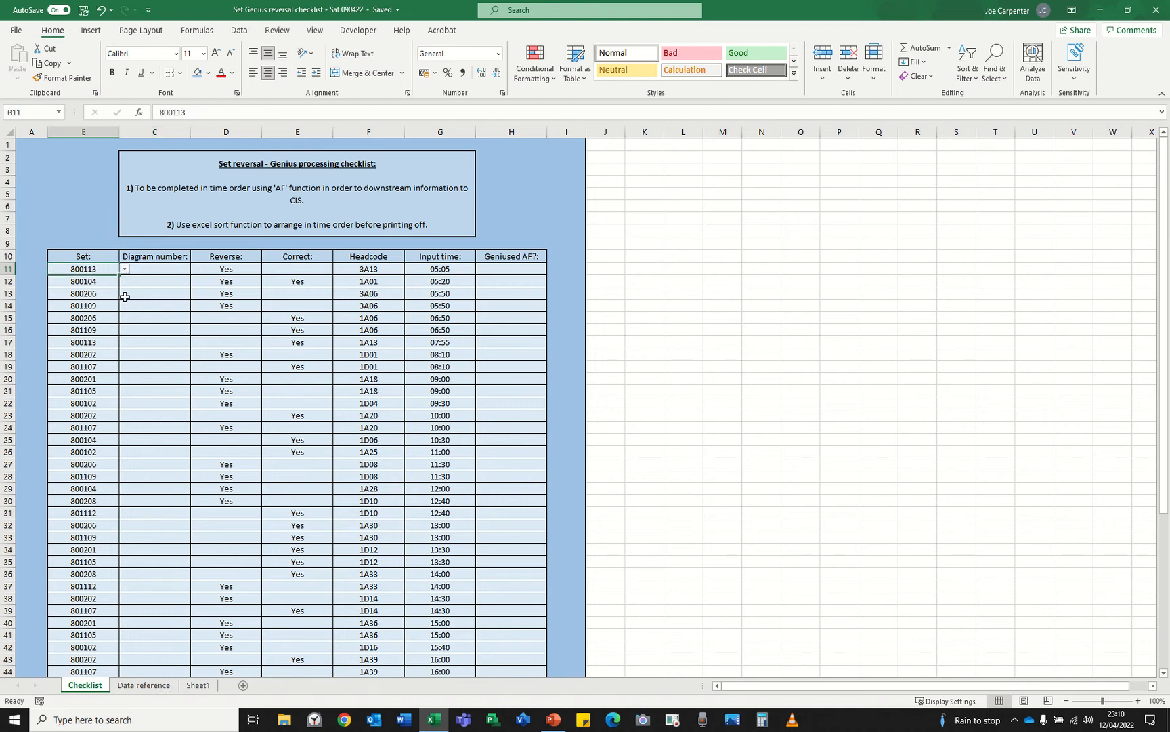
pyautogui.click(124, 269)
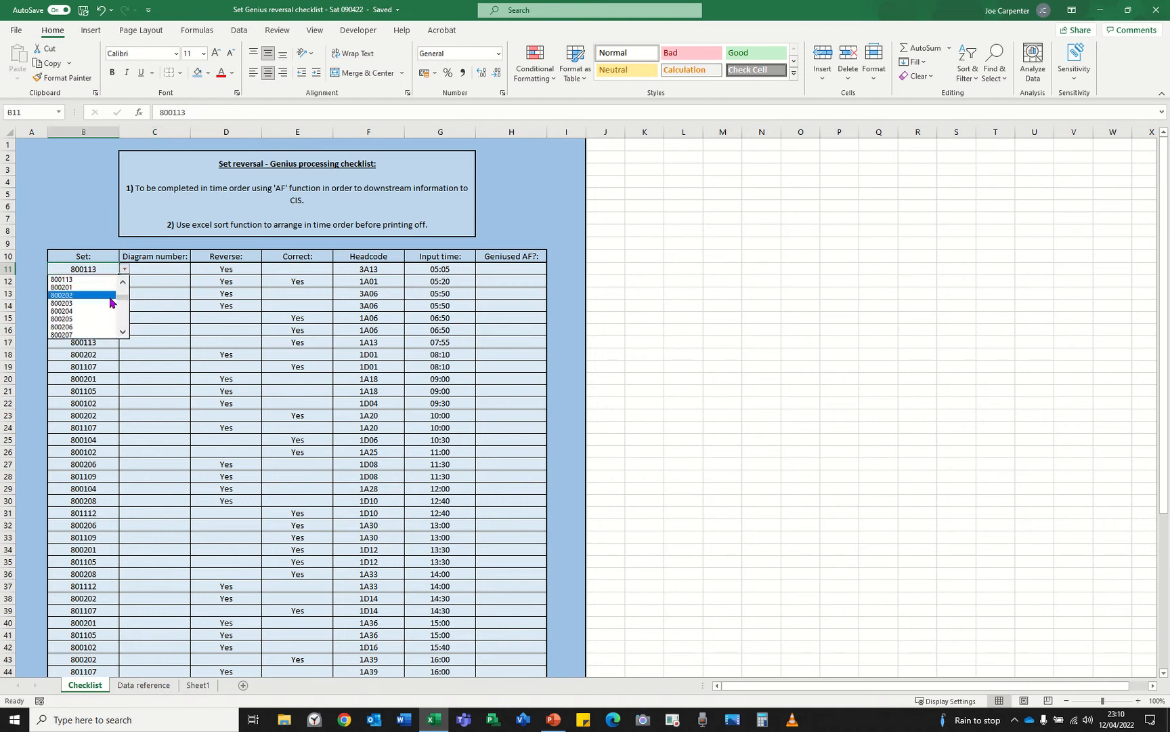
pyautogui.click(225, 268)
pyautogui.click(229, 268)
pyautogui.click(300, 269)
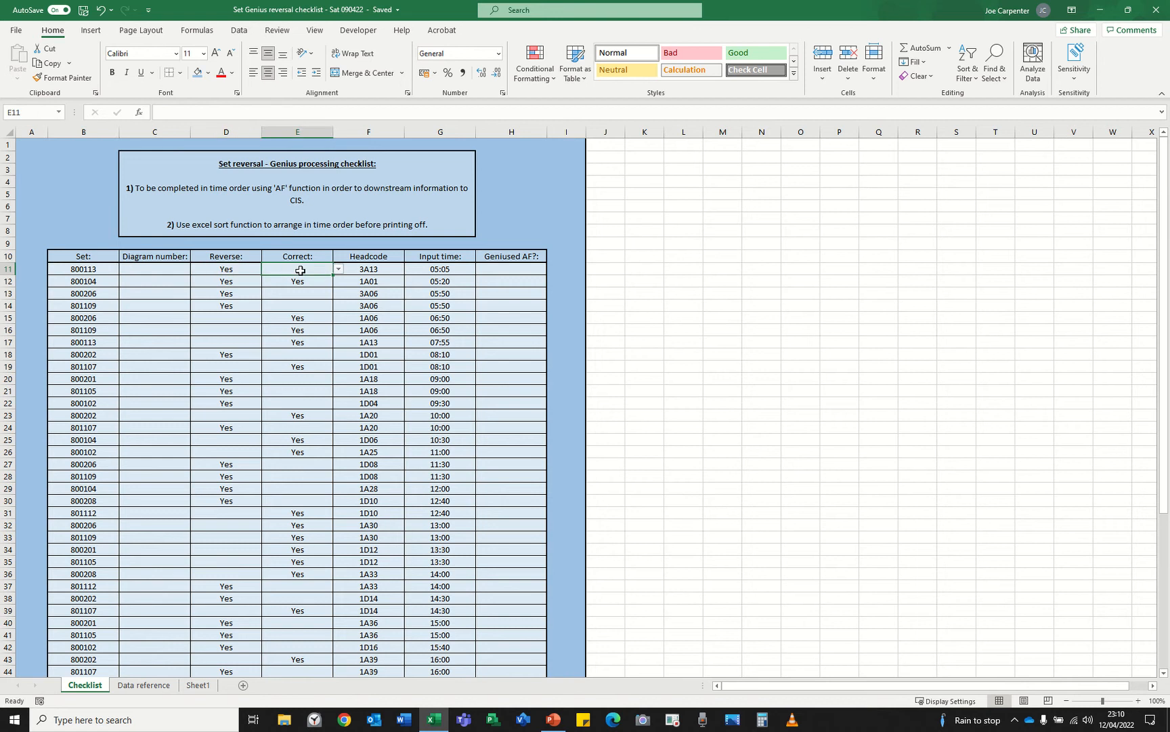
pyautogui.click(231, 269)
pyautogui.click(268, 269)
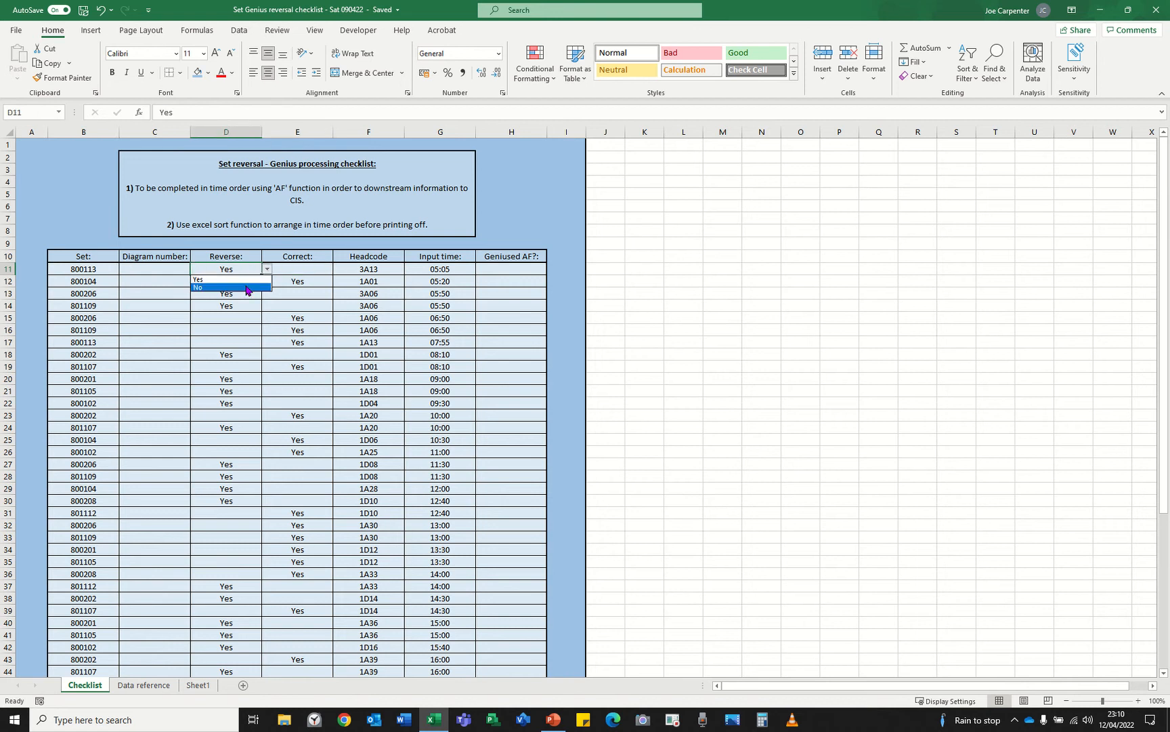
pyautogui.click(147, 259)
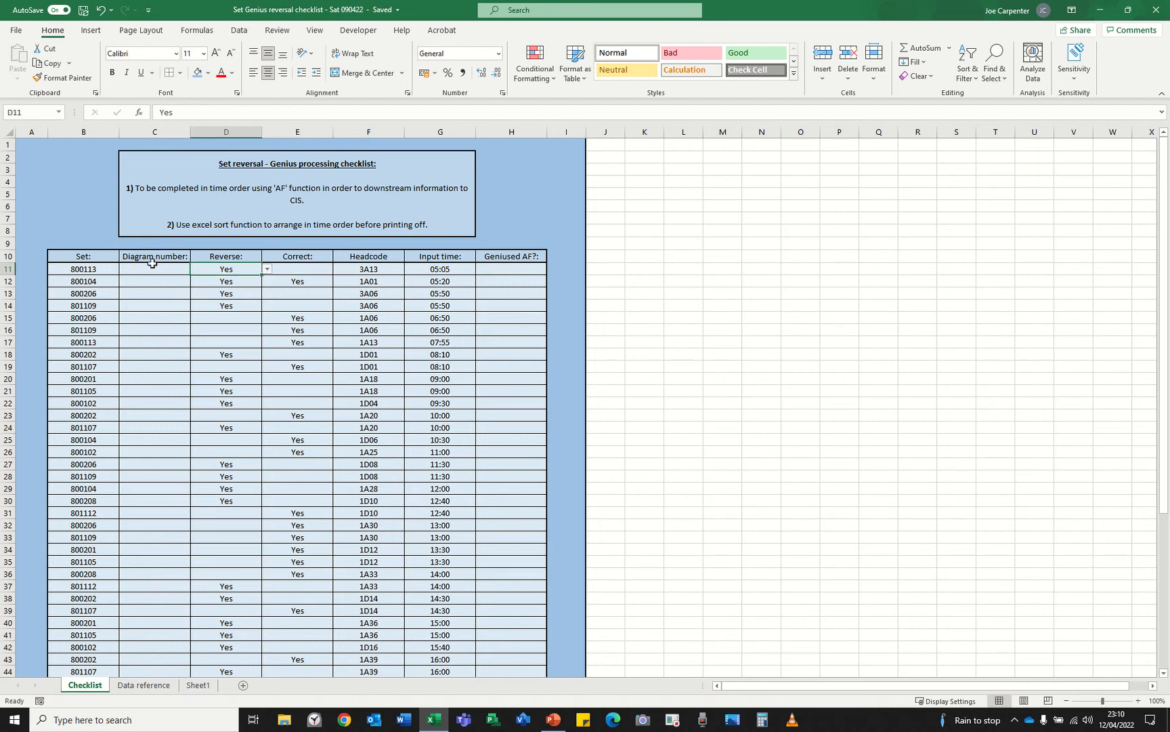
pyautogui.click(153, 686)
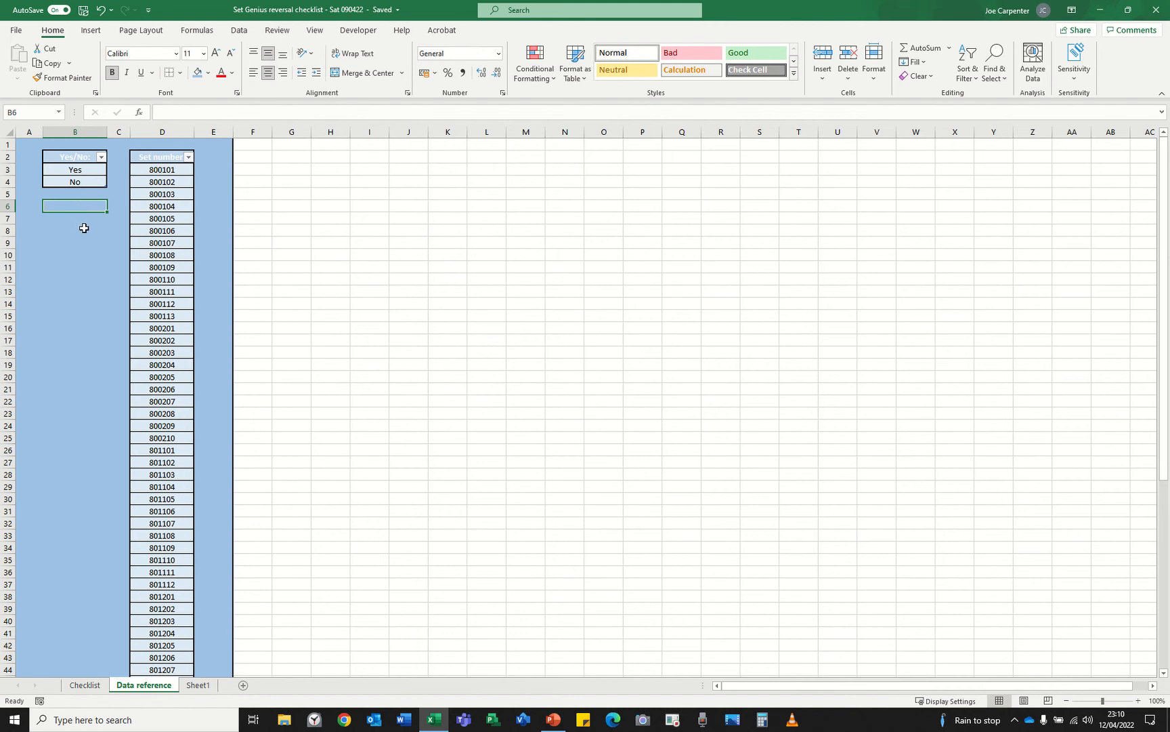
pyautogui.write('asdasd')
pyautogui.press('BackSpace')
pyautogui.press('BackSpace')
pyautogui.press('BackSpace')
pyautogui.press('BackSpace')
pyautogui.press('BackSpace')
pyautogui.press('BackSpace')
# - Enter the heading "Diagram number:" in B6 of the Data reference sheet and list DN801, DN802 and DN803 below it
pyautogui.write('Di')
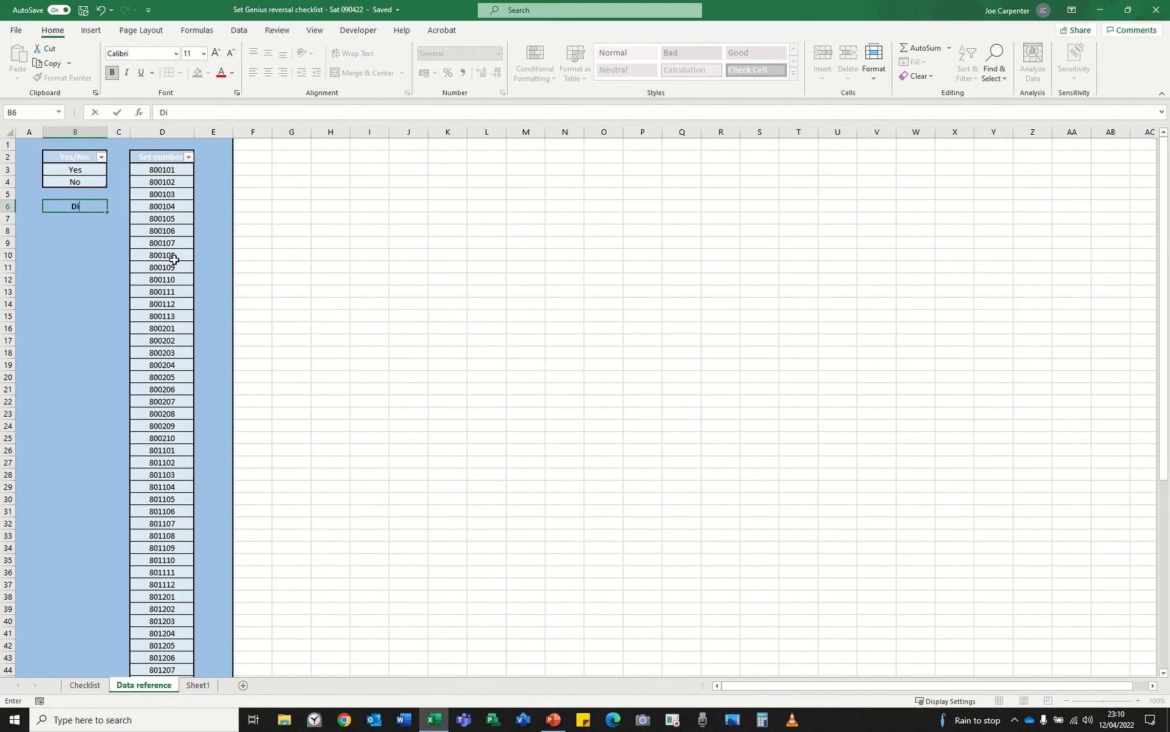
pyautogui.write('agram number:')
pyautogui.press('Return')
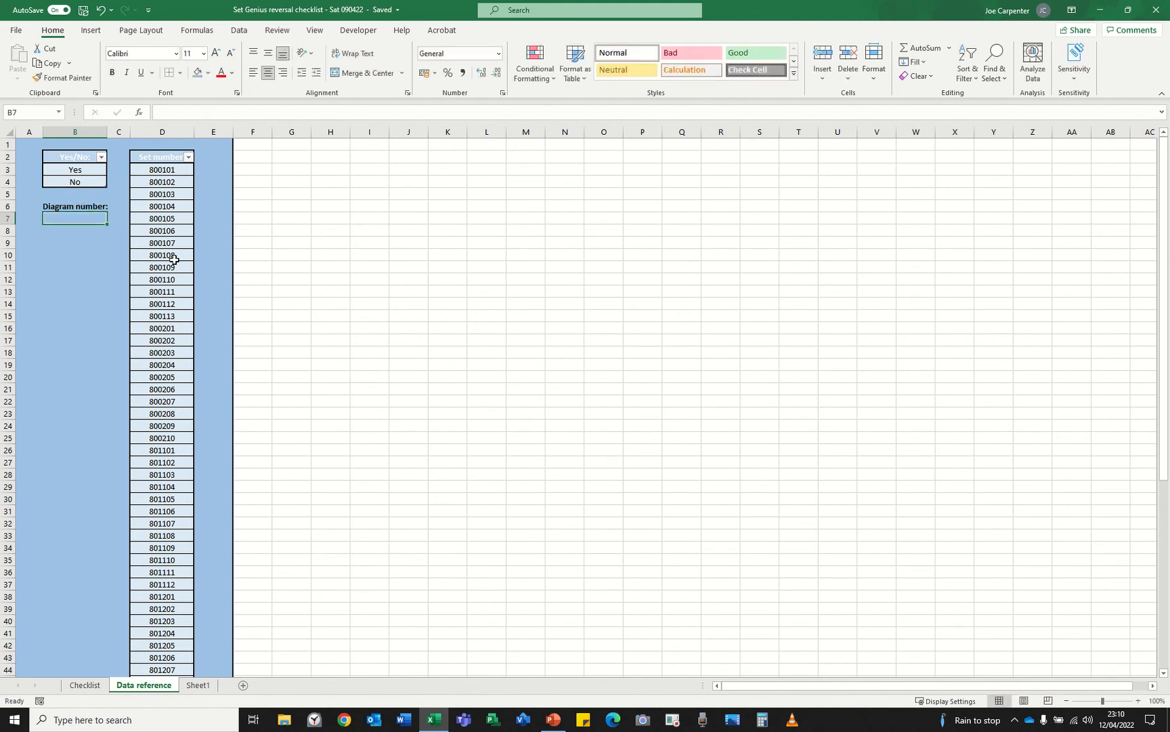
pyautogui.write('DN801')
pyautogui.press('Return')
pyautogui.write('DN802')
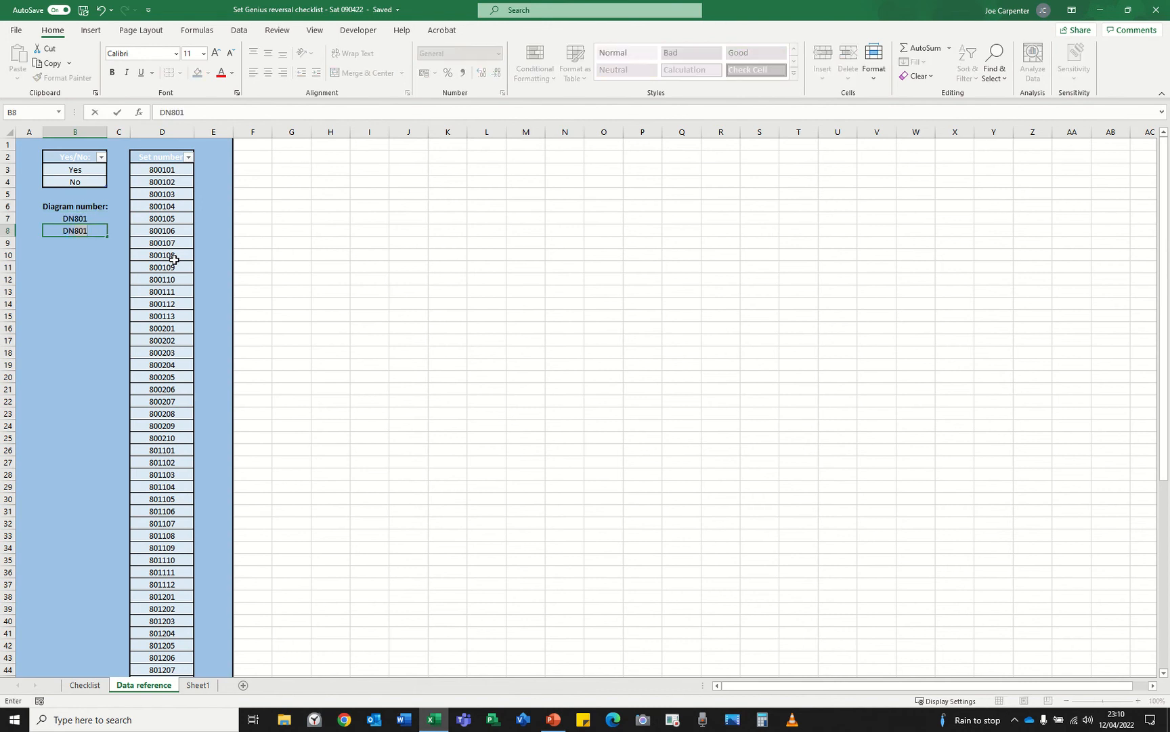
pyautogui.press('Return')
pyautogui.write('DN803')
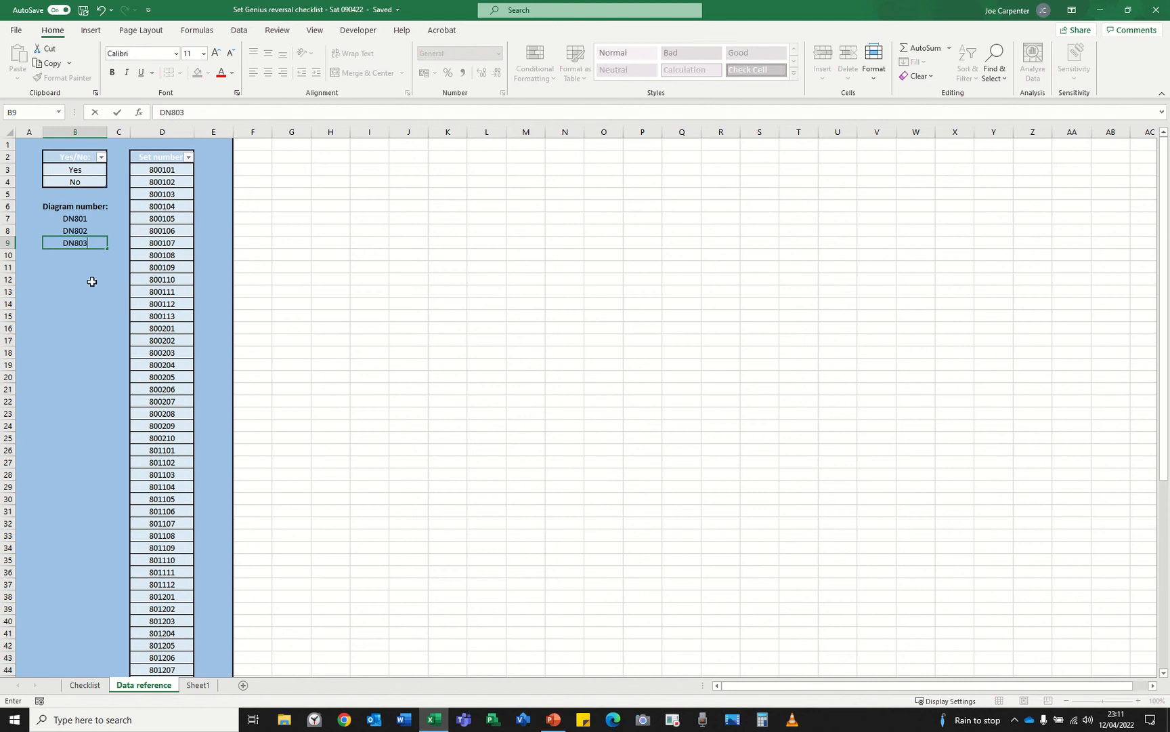
pyautogui.click(85, 255)
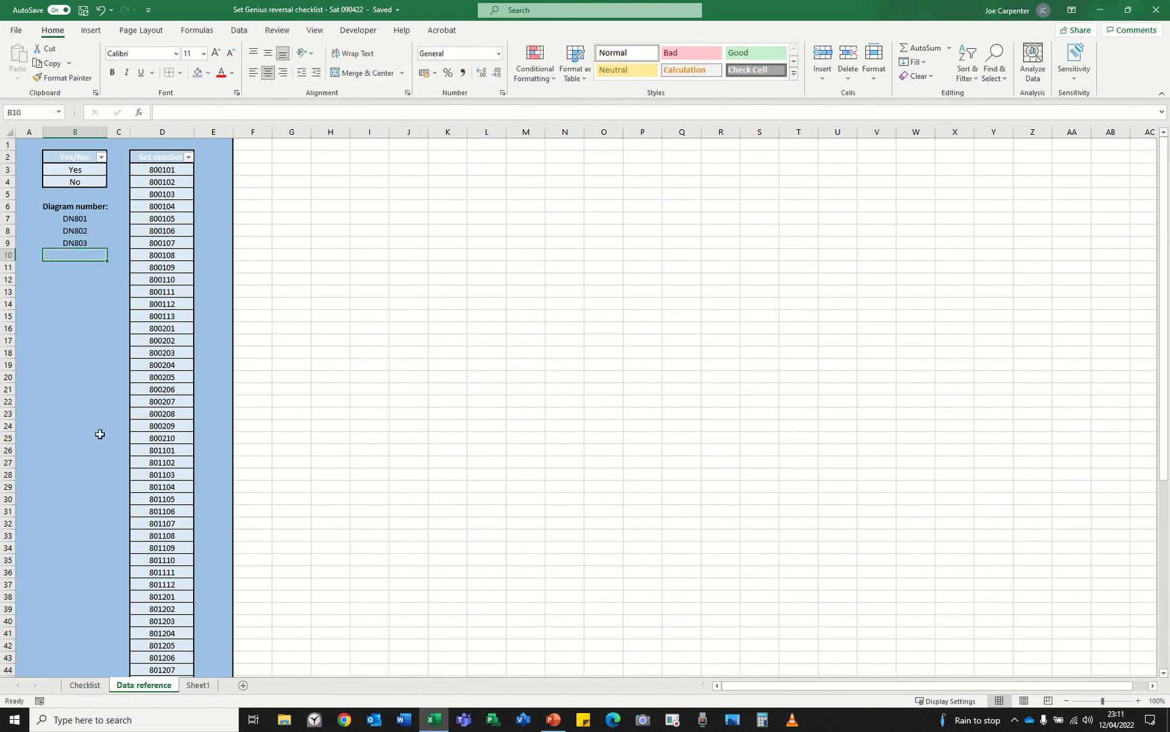
# - Copy the full set diagram list on Sheet1, including its header
pyautogui.click(197, 686)
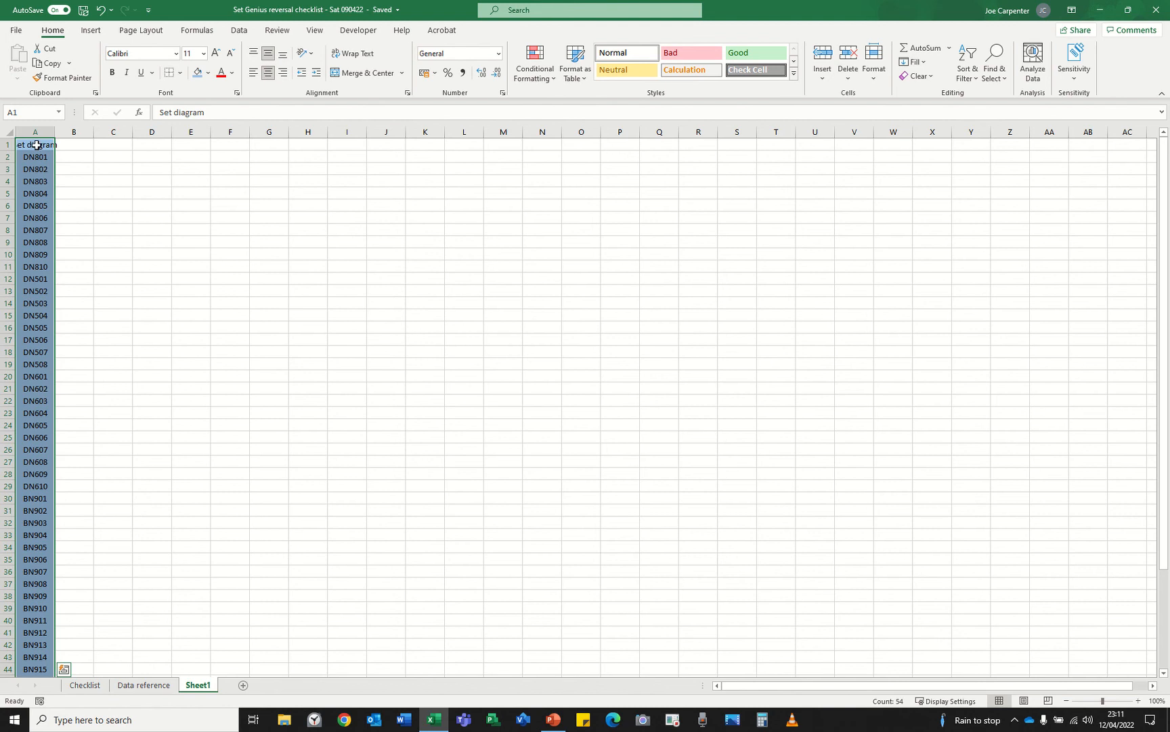
pyautogui.scroll(-5, 43, 400)
pyautogui.scroll(5, 42, 404)
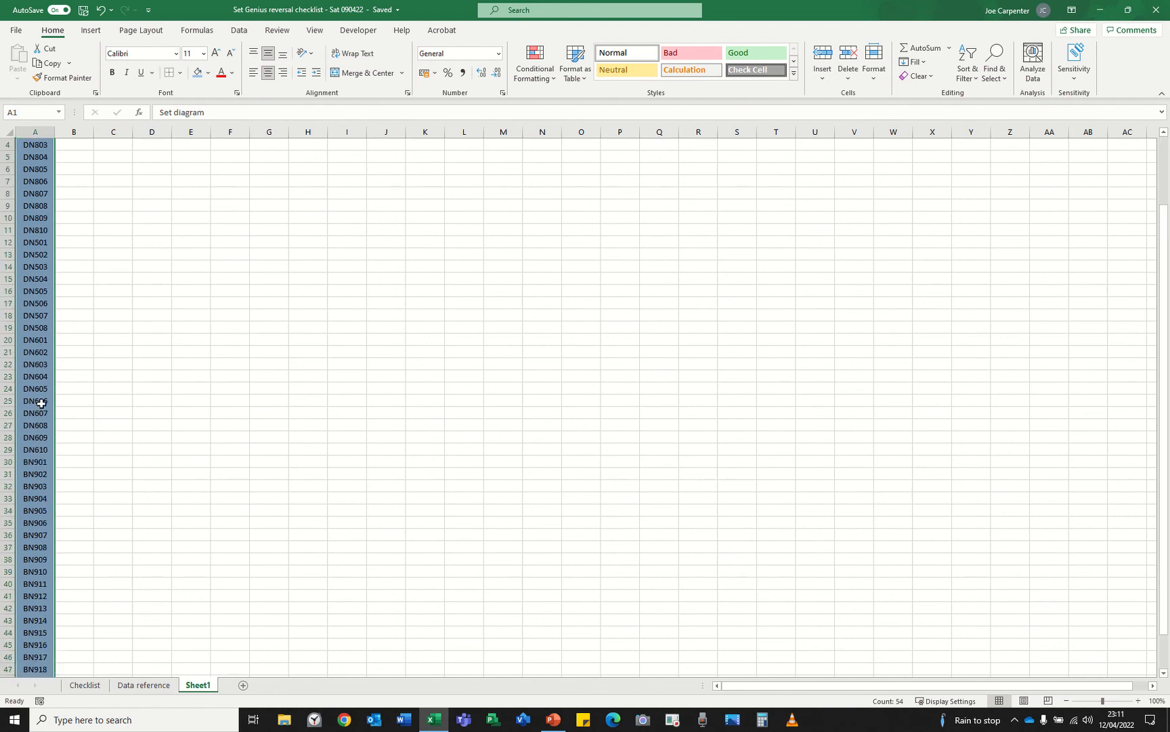
pyautogui.rightClick(33, 210)
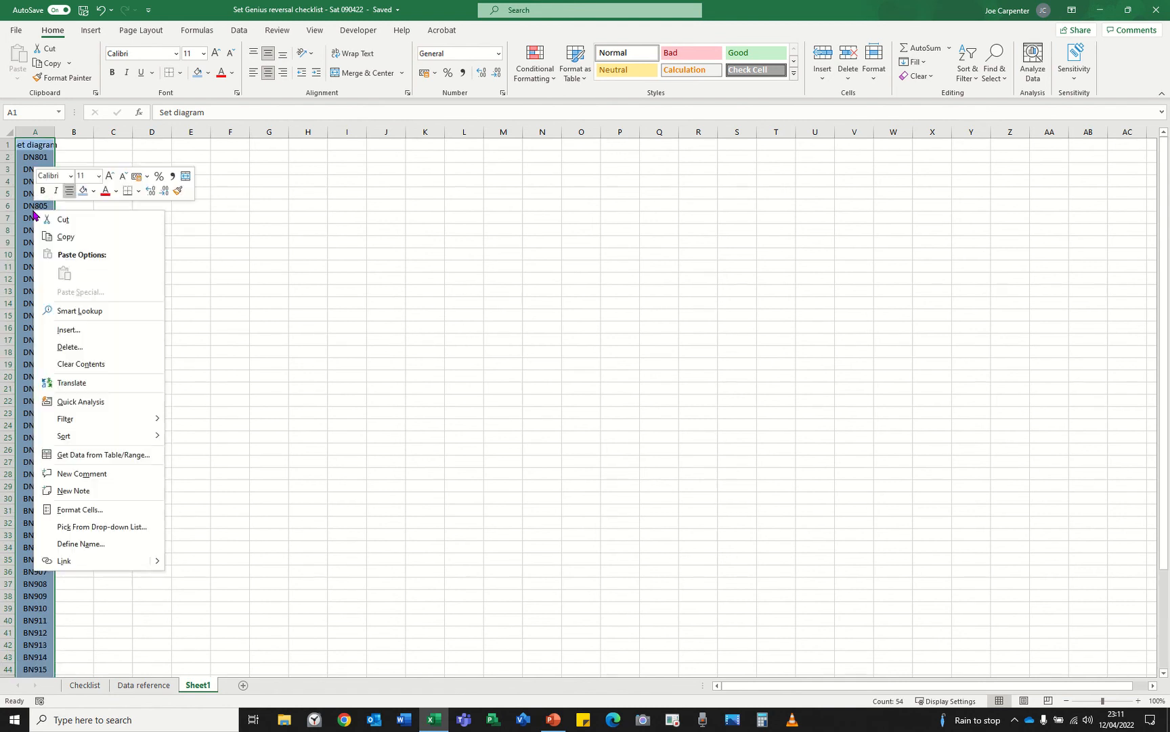
pyautogui.click(66, 237)
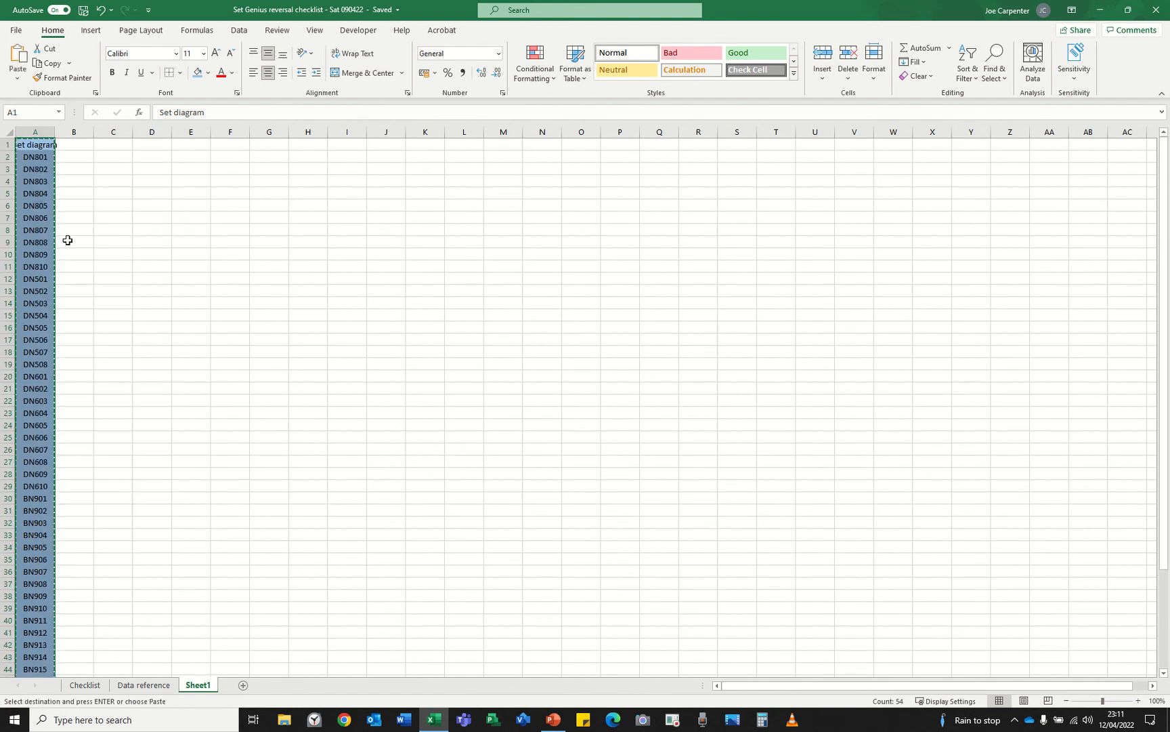
# - Paste the copied diagram list as values only, starting at cell B6 of the Data reference sheet, and check its extent
pyautogui.click(166, 689)
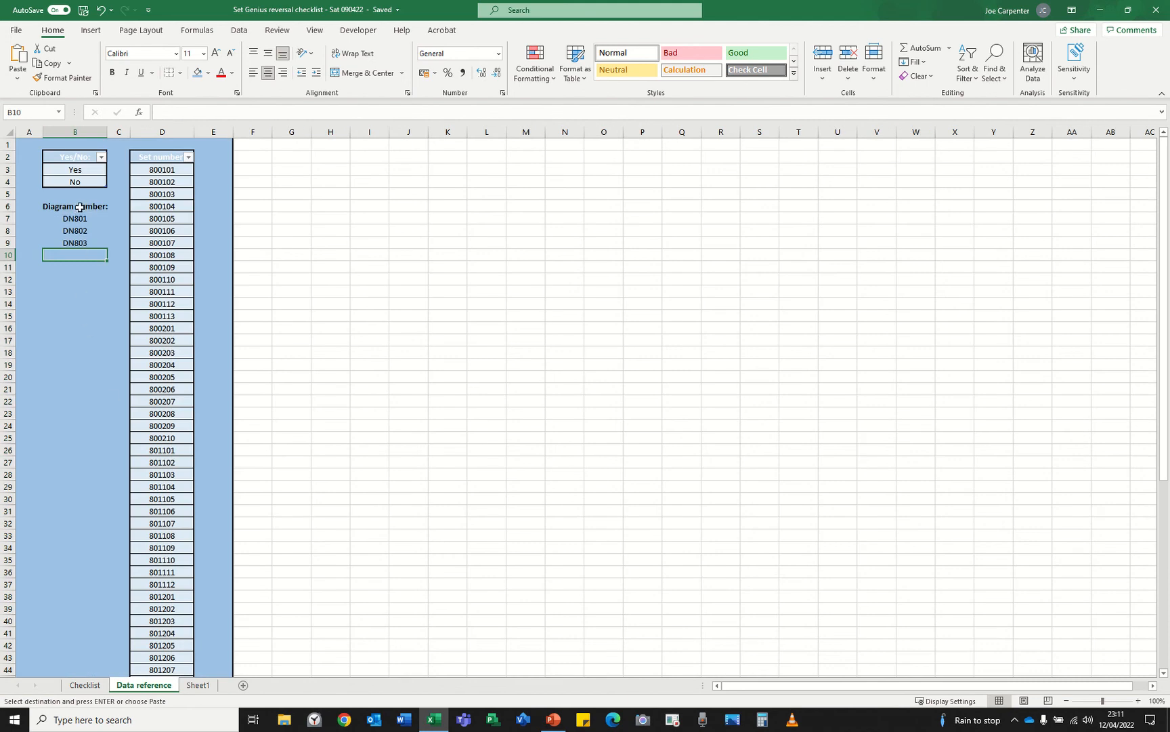
pyautogui.click(77, 206)
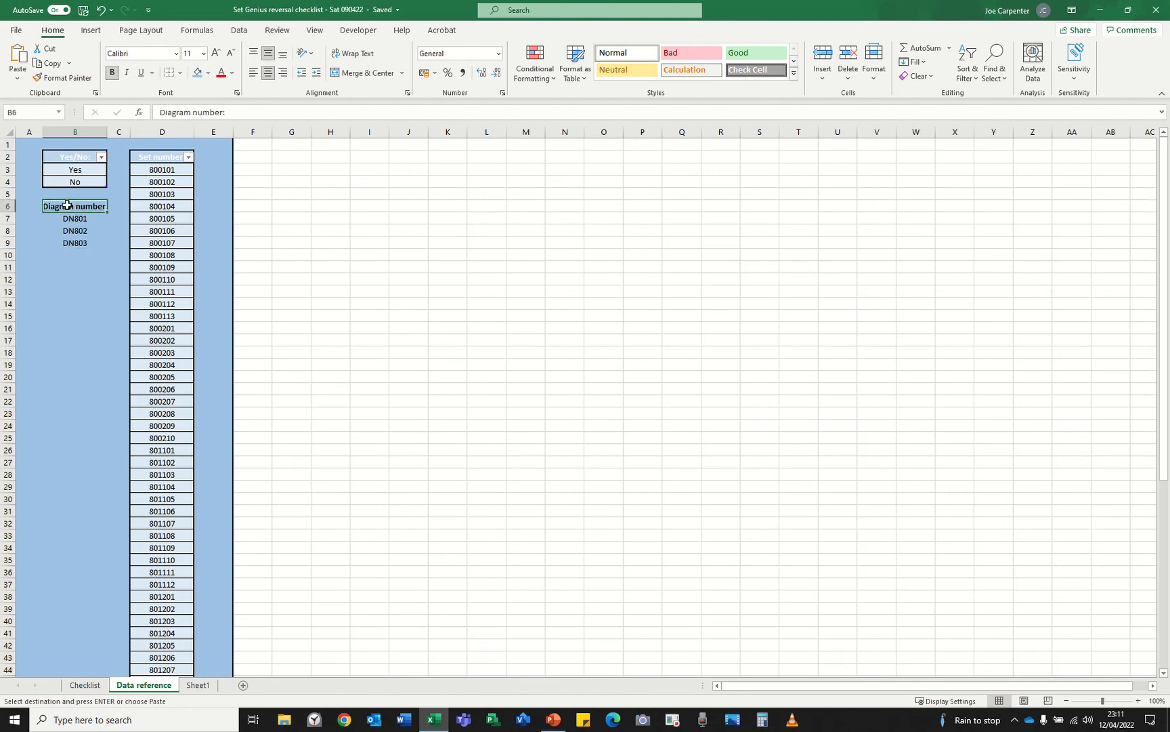
pyautogui.rightClick(66, 206)
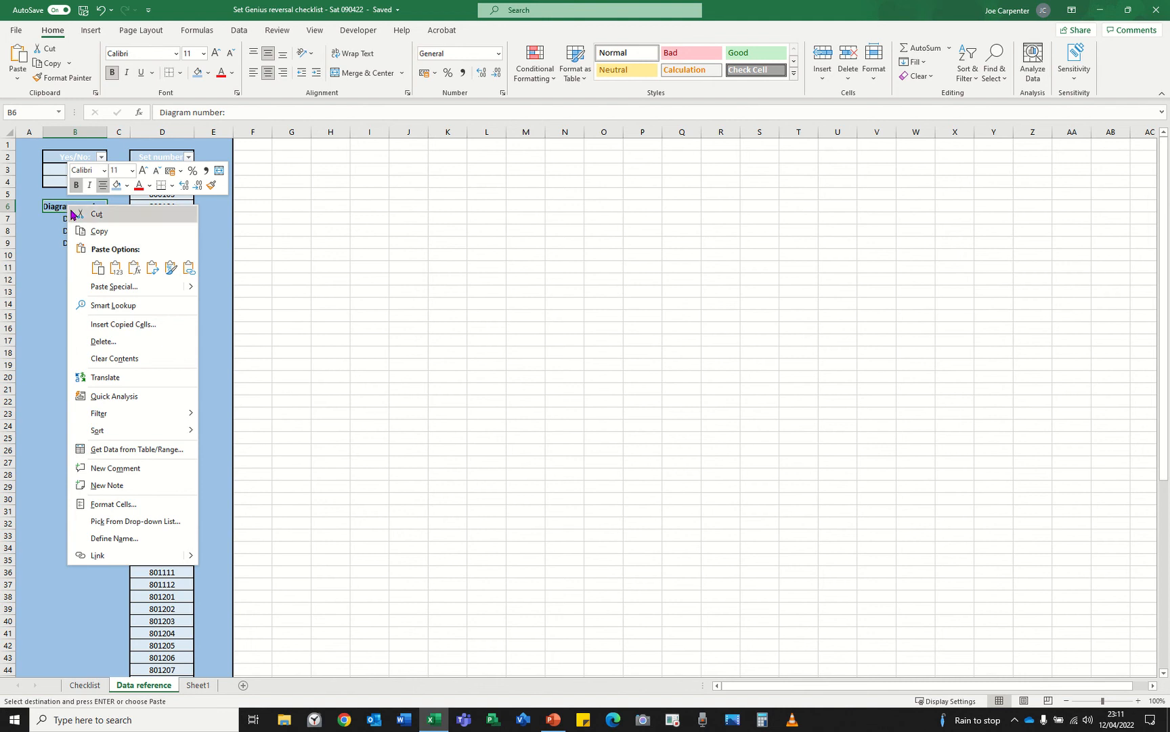
pyautogui.click(116, 267)
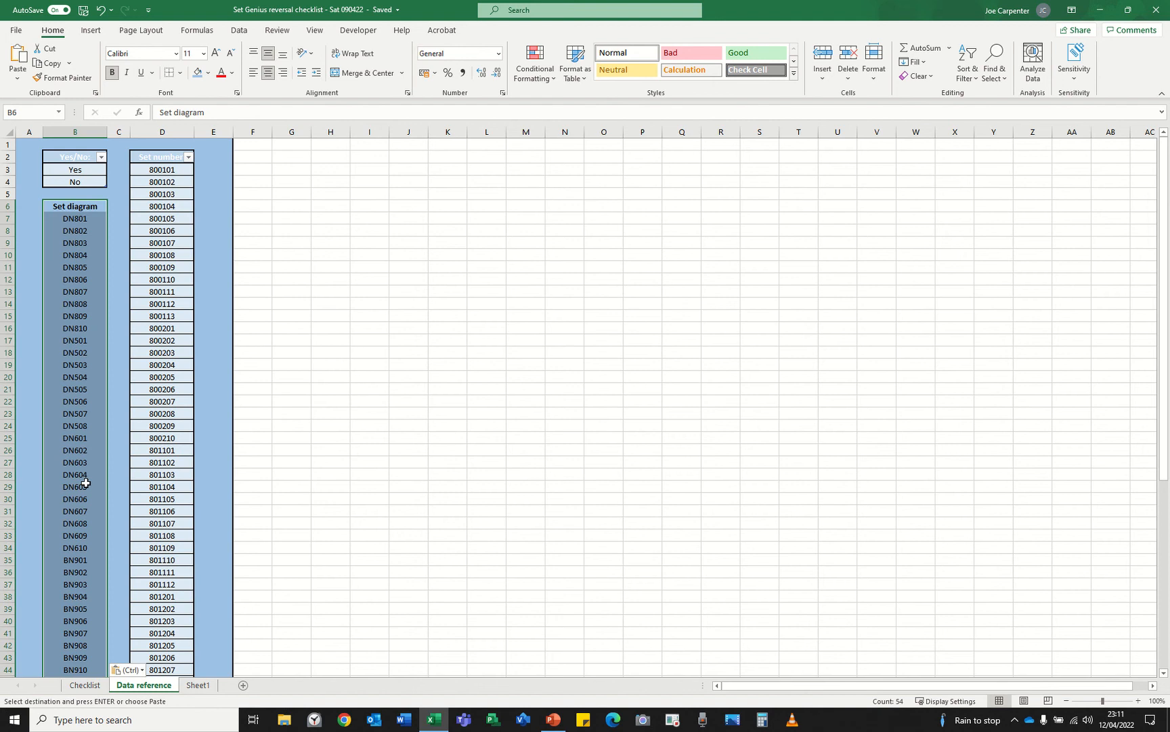
pyautogui.scroll(-9, 85, 482)
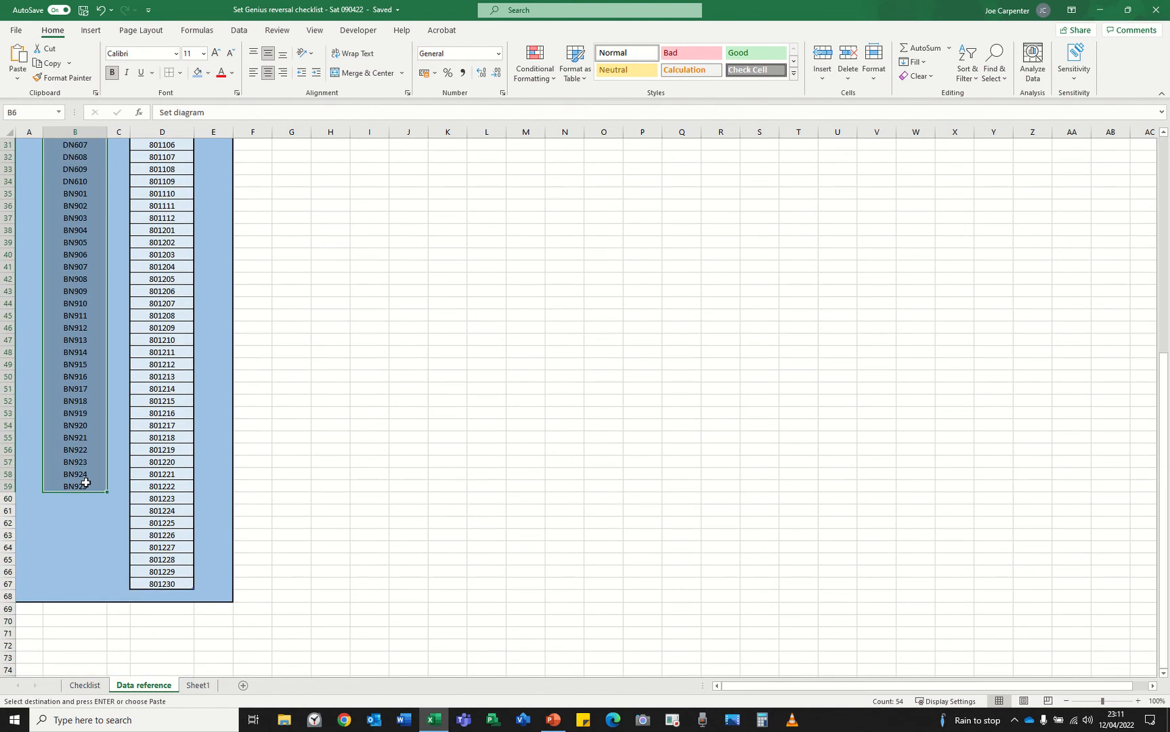
pyautogui.scroll(9, 86, 478)
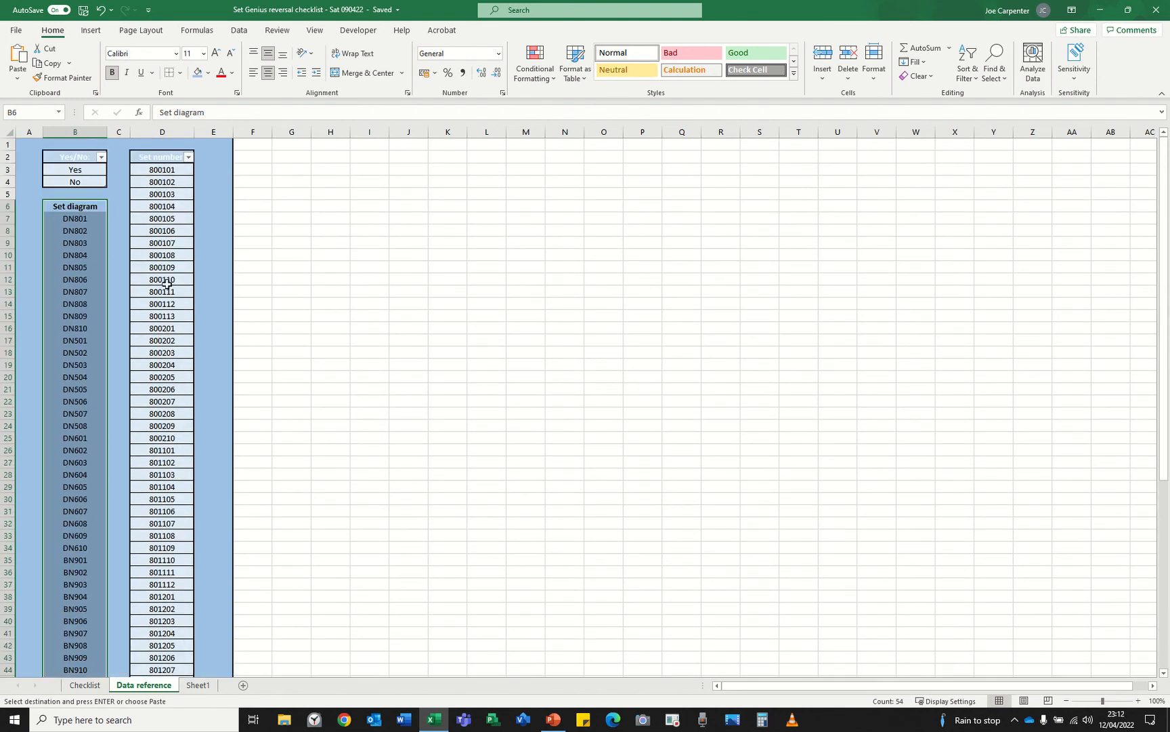
# - Format the pasted list $B$6:$B$59 as a table with headers, using a light style with a blue header row
pyautogui.click(577, 80)
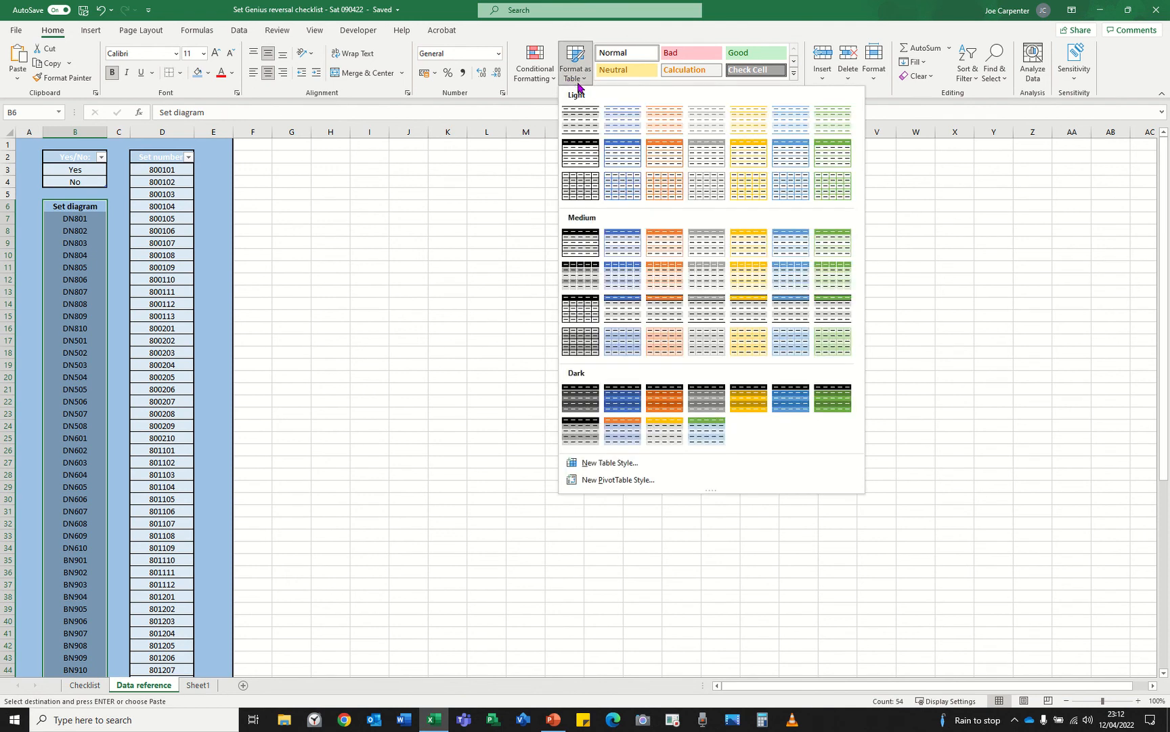
pyautogui.click(54, 33)
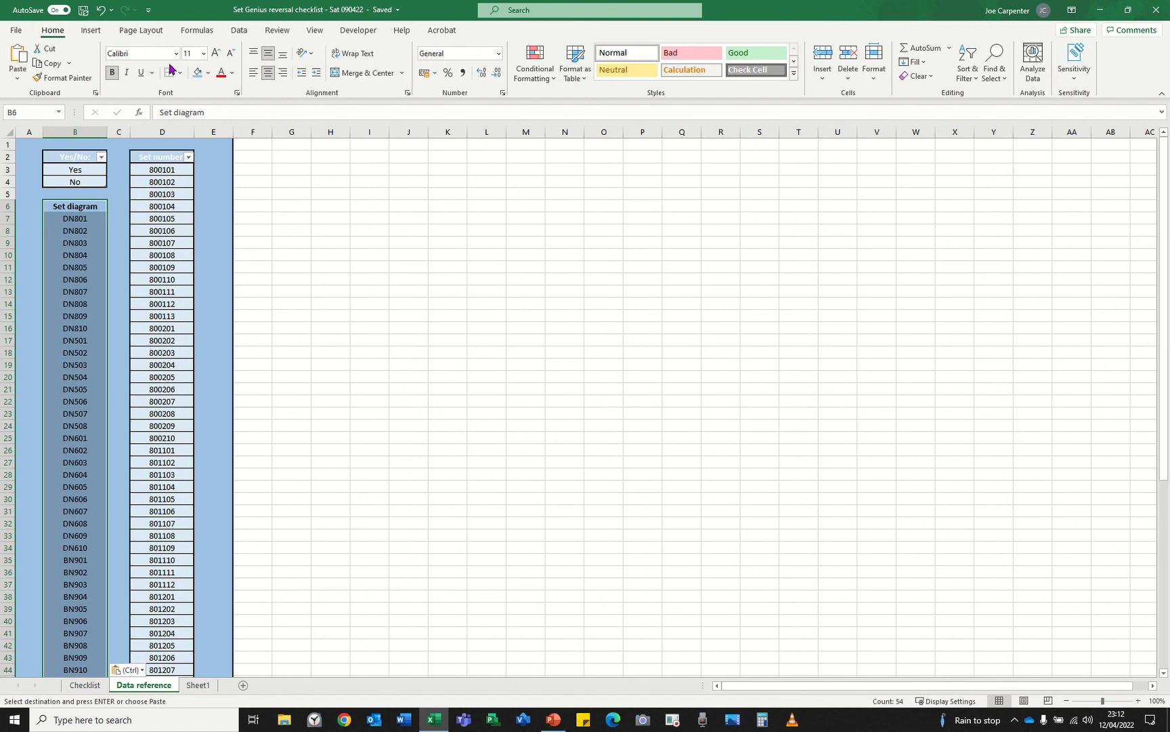
pyautogui.click(580, 77)
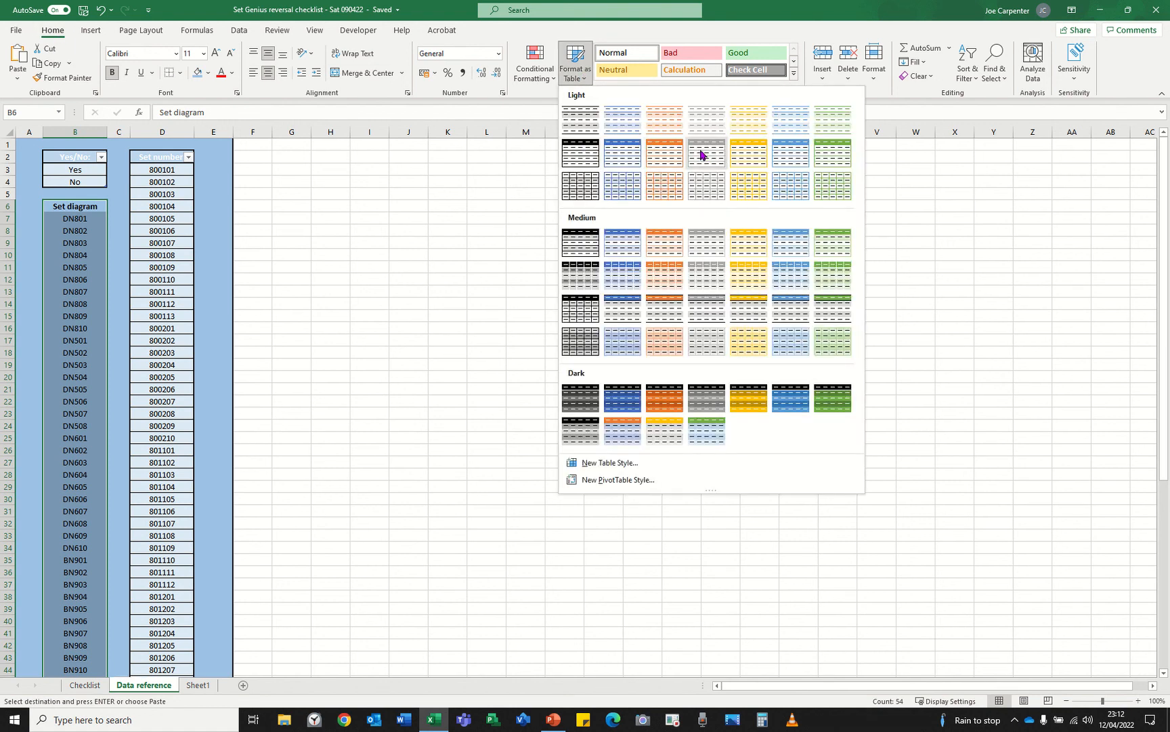
pyautogui.click(625, 154)
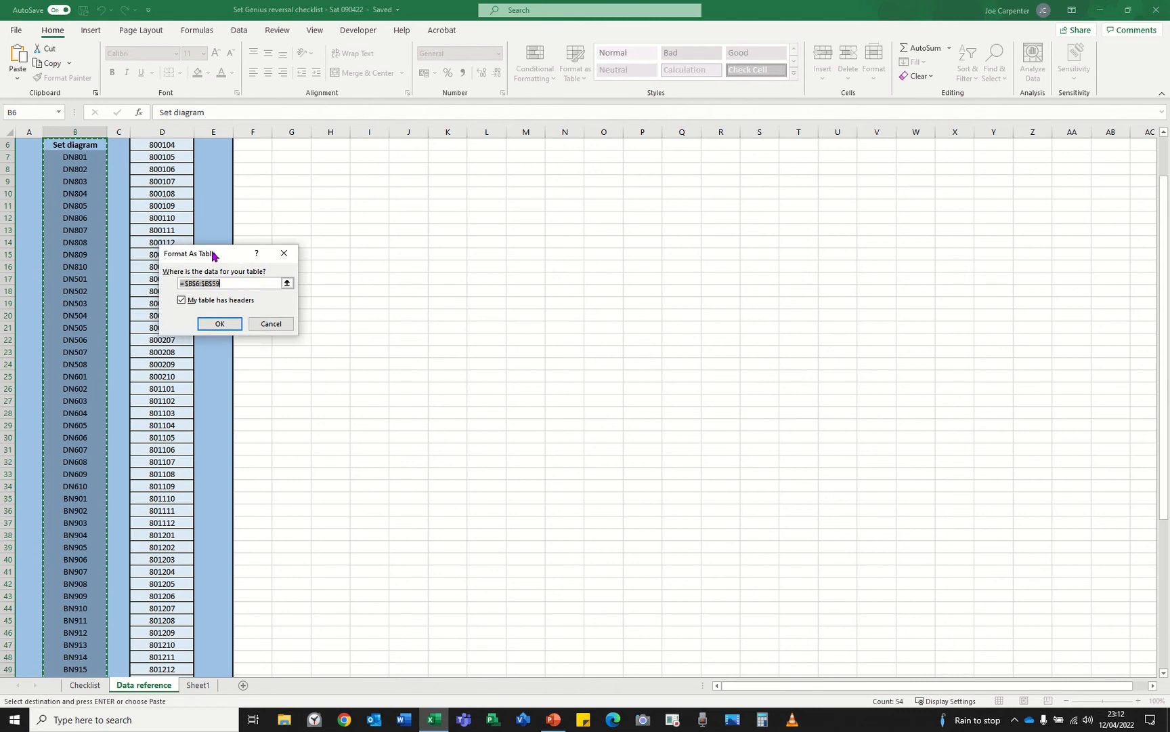
pyautogui.moveTo(248, 254); pyautogui.dragTo(172, 252)
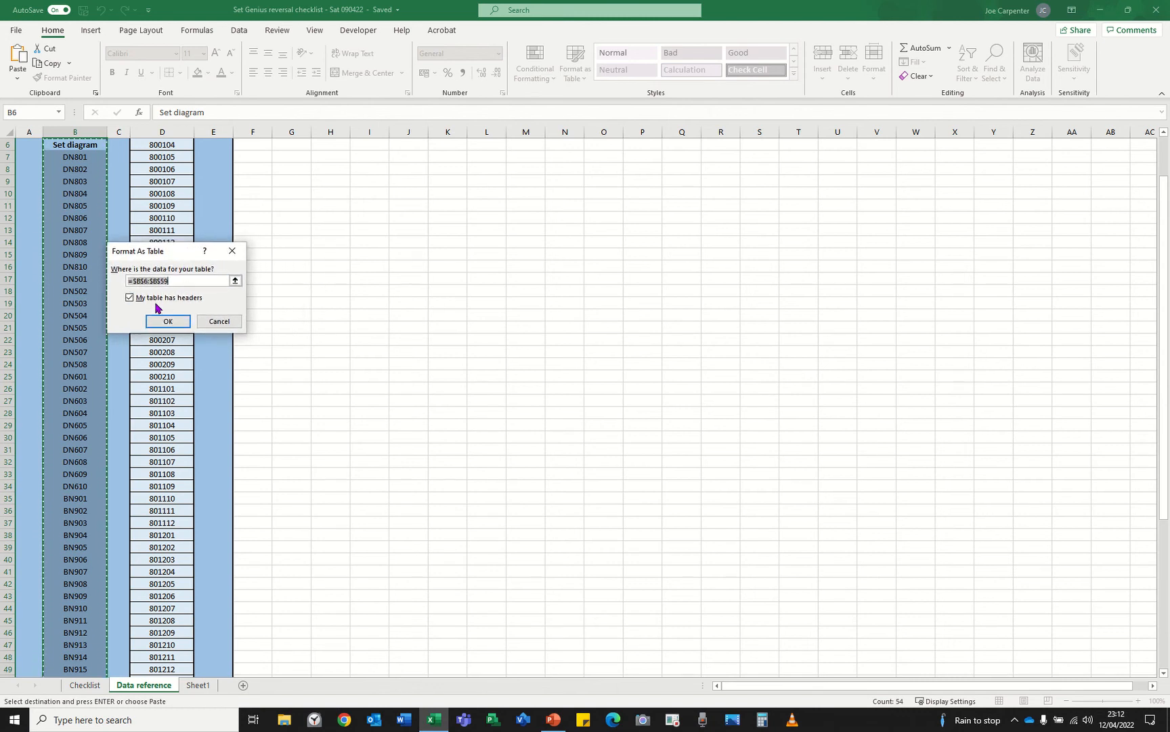
pyautogui.click(131, 298)
pyautogui.scroll(-10, 84, 420)
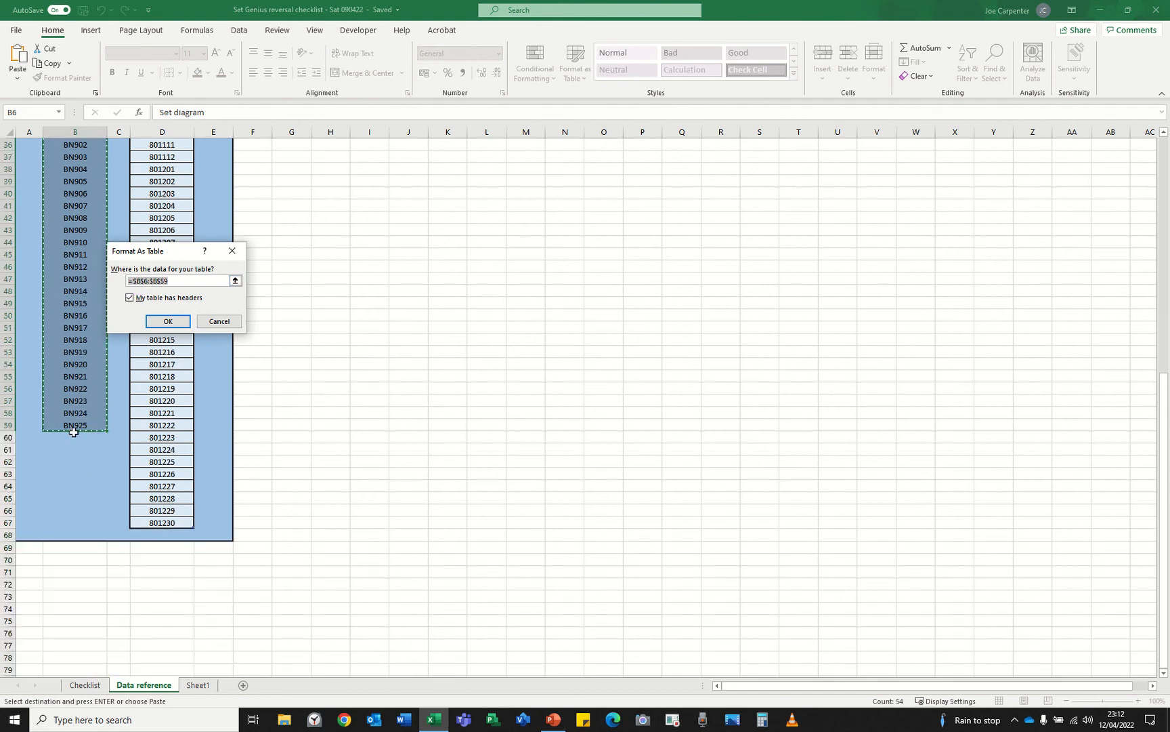
pyautogui.scroll(11, 75, 451)
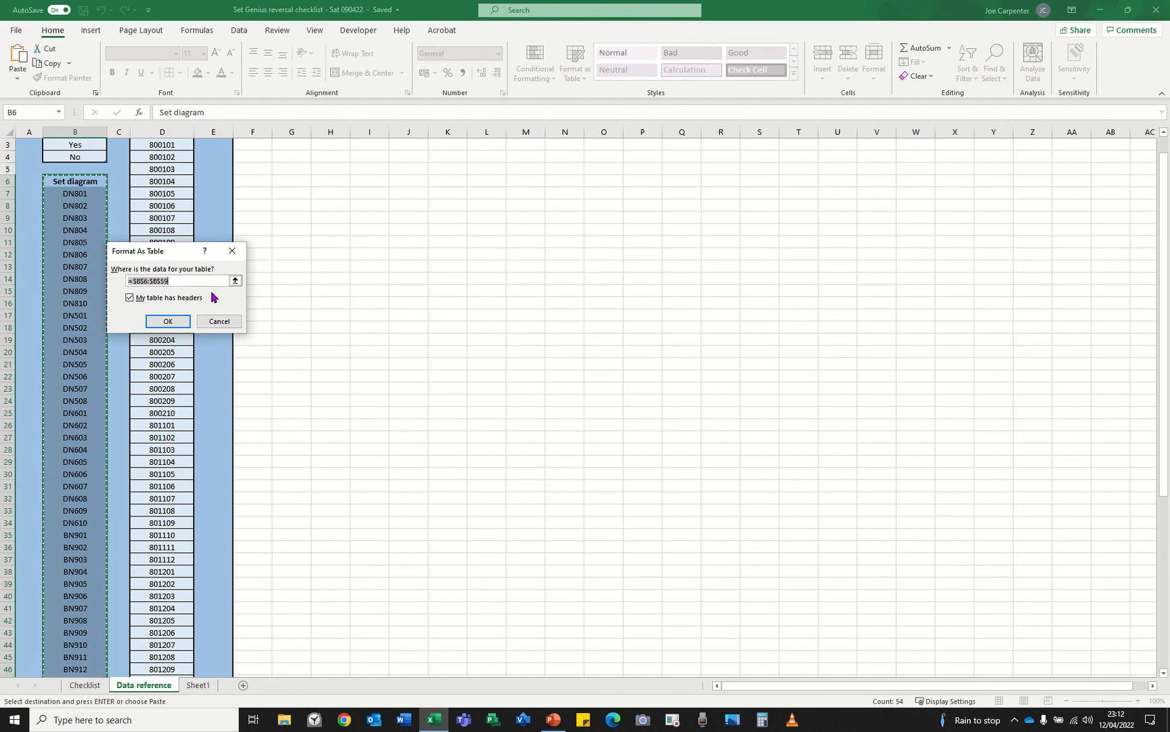
pyautogui.click(168, 321)
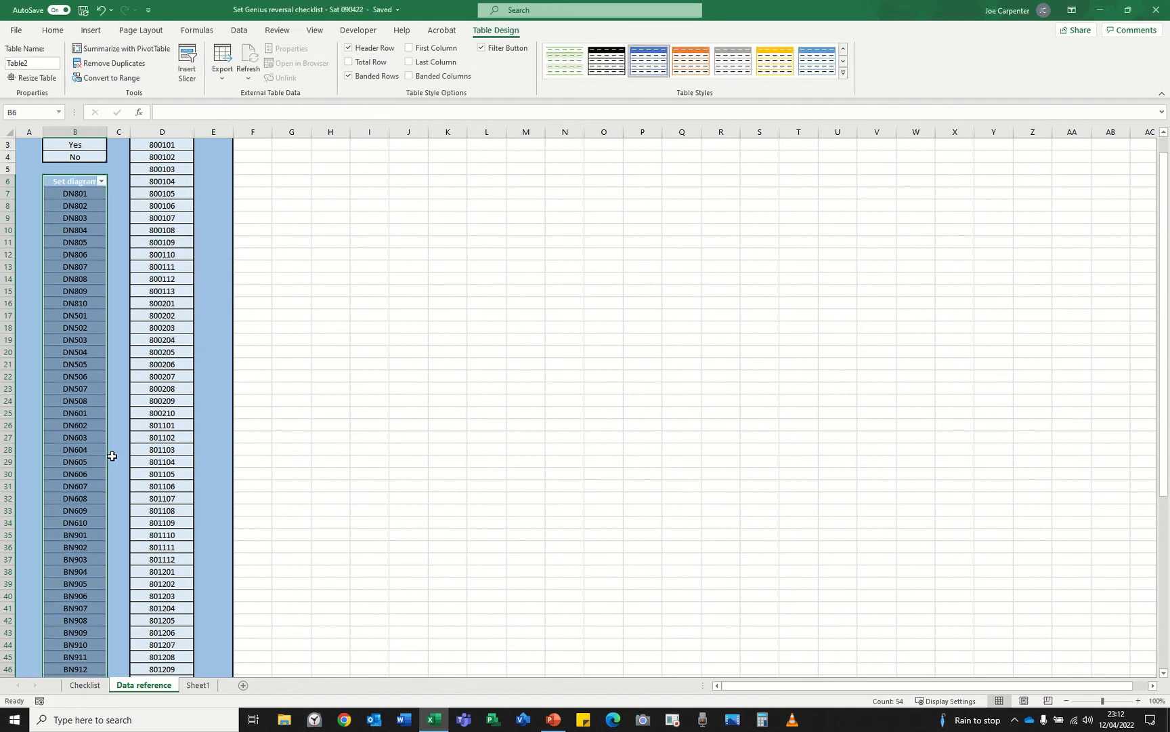
pyautogui.scroll(1, 110, 452)
pyautogui.click(119, 255)
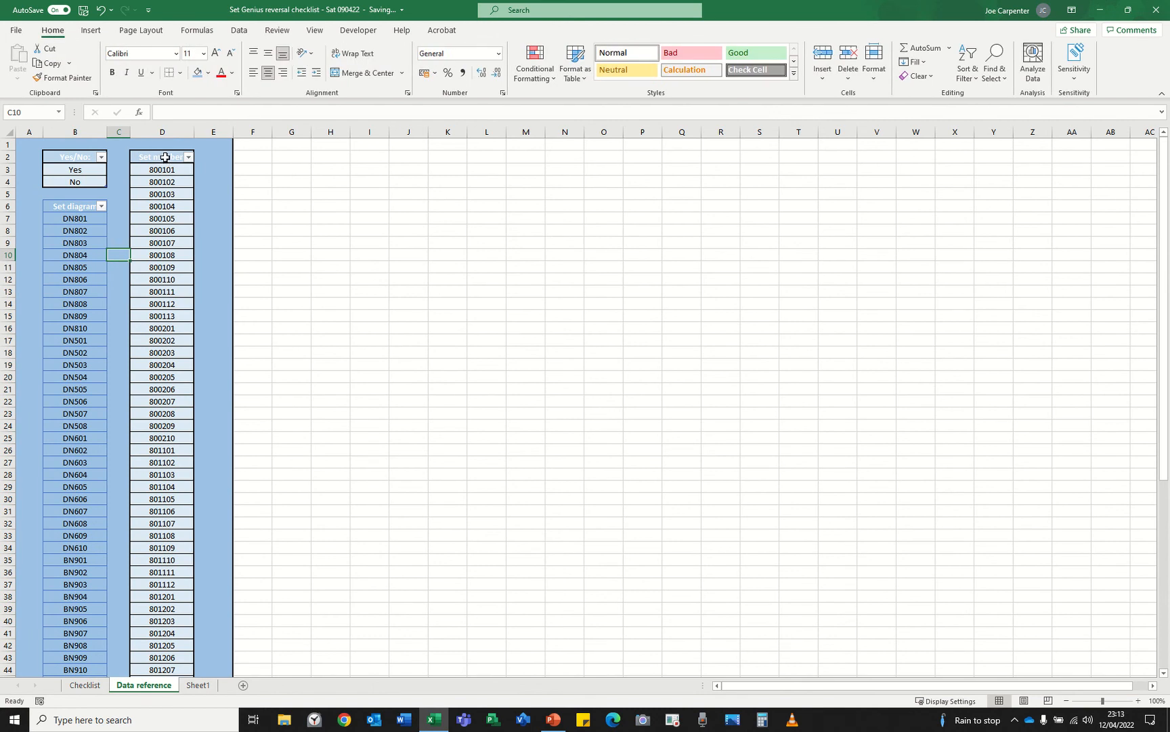
# - Apply the Set number table's formatting to the whole Set diagram table with Format Painter and add a thick outside border
pyautogui.moveTo(165, 157); pyautogui.dragTo(158, 643)
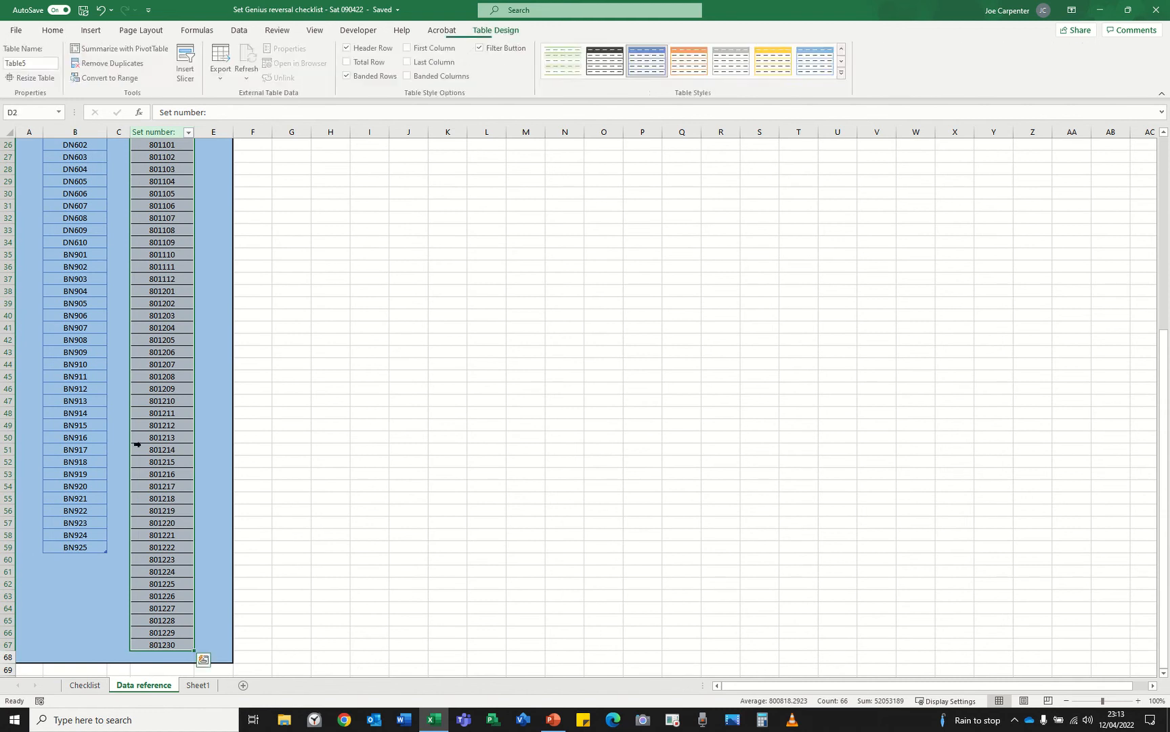
pyautogui.click(51, 31)
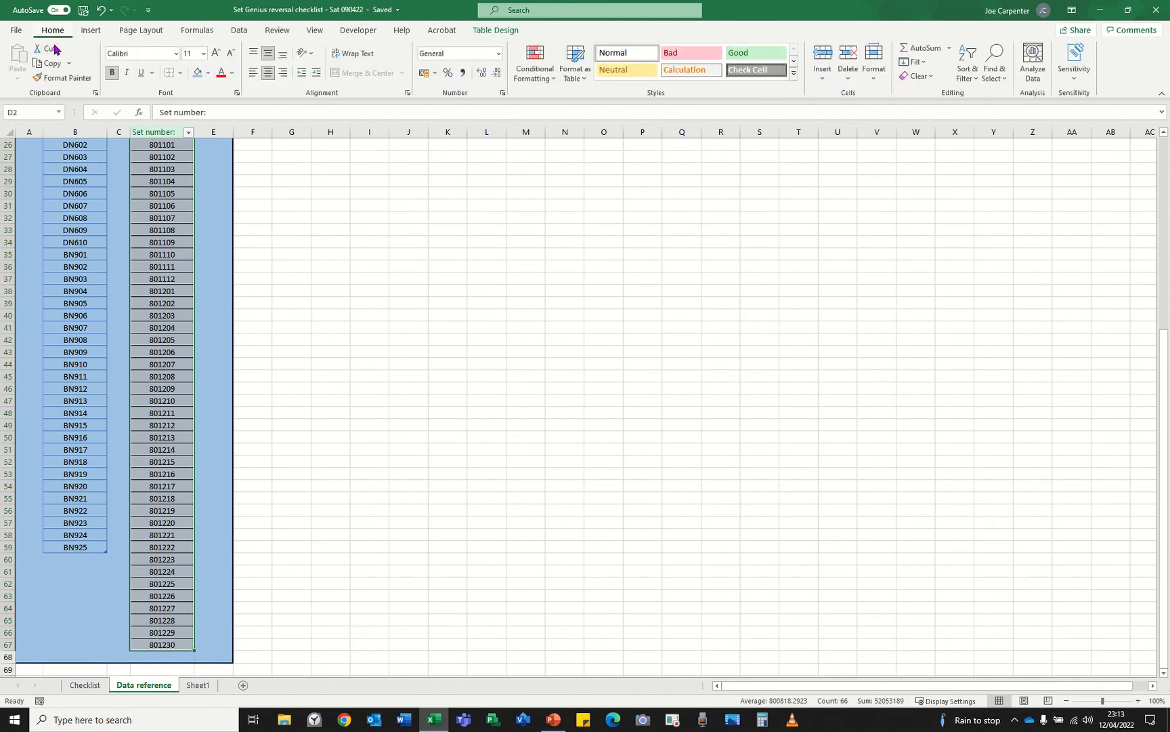
pyautogui.click(71, 79)
pyautogui.moveTo(89, 546)
pyautogui.mouseDown()
pyautogui.moveTo(90, 300)
pyautogui.moveTo(74, 113)
pyautogui.moveTo(73, 163)
pyautogui.mouseUp()
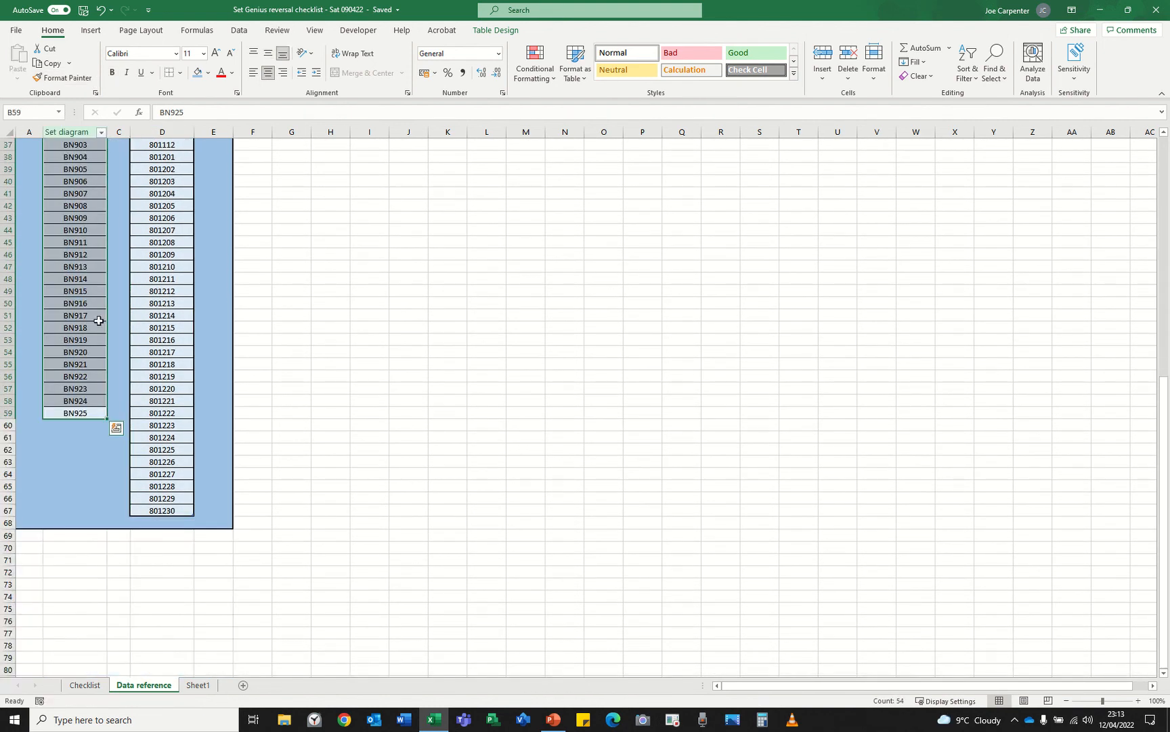
pyautogui.scroll(12, 99, 320)
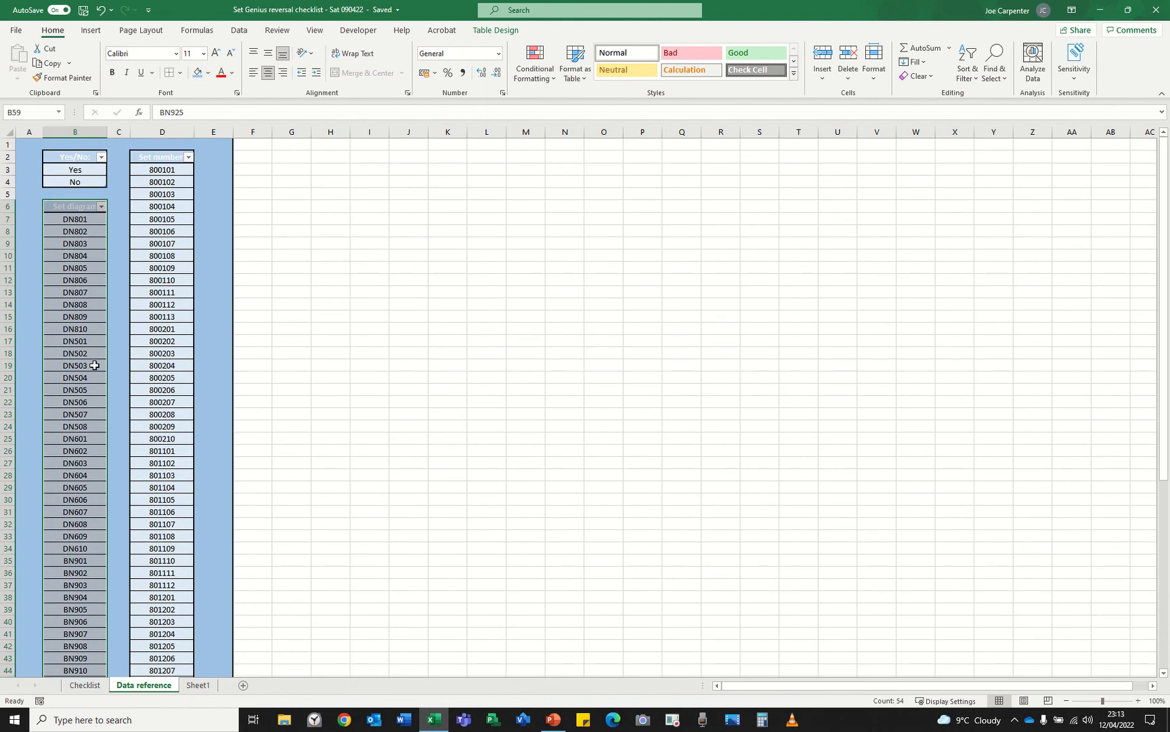
pyautogui.click(180, 77)
pyautogui.click(203, 227)
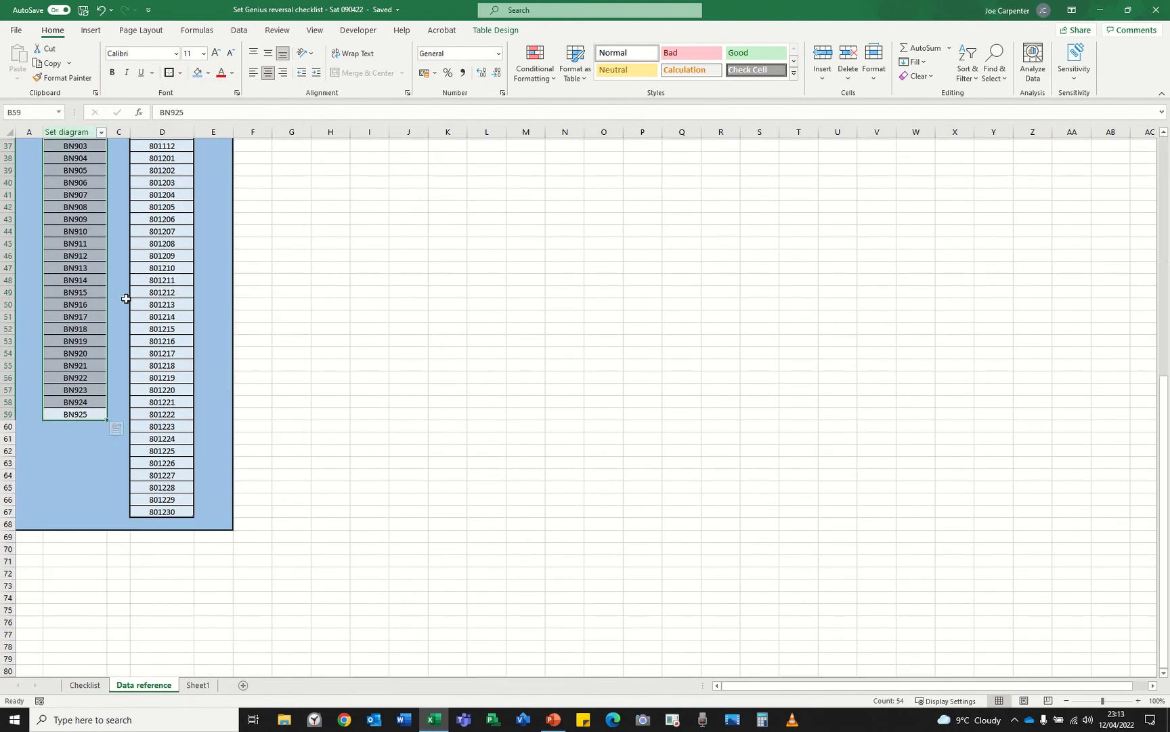
# - Select all the empty Diagram number cells on the Checklist sheet, from C11 down to C60
pyautogui.click(125, 293)
pyautogui.scroll(12, 105, 437)
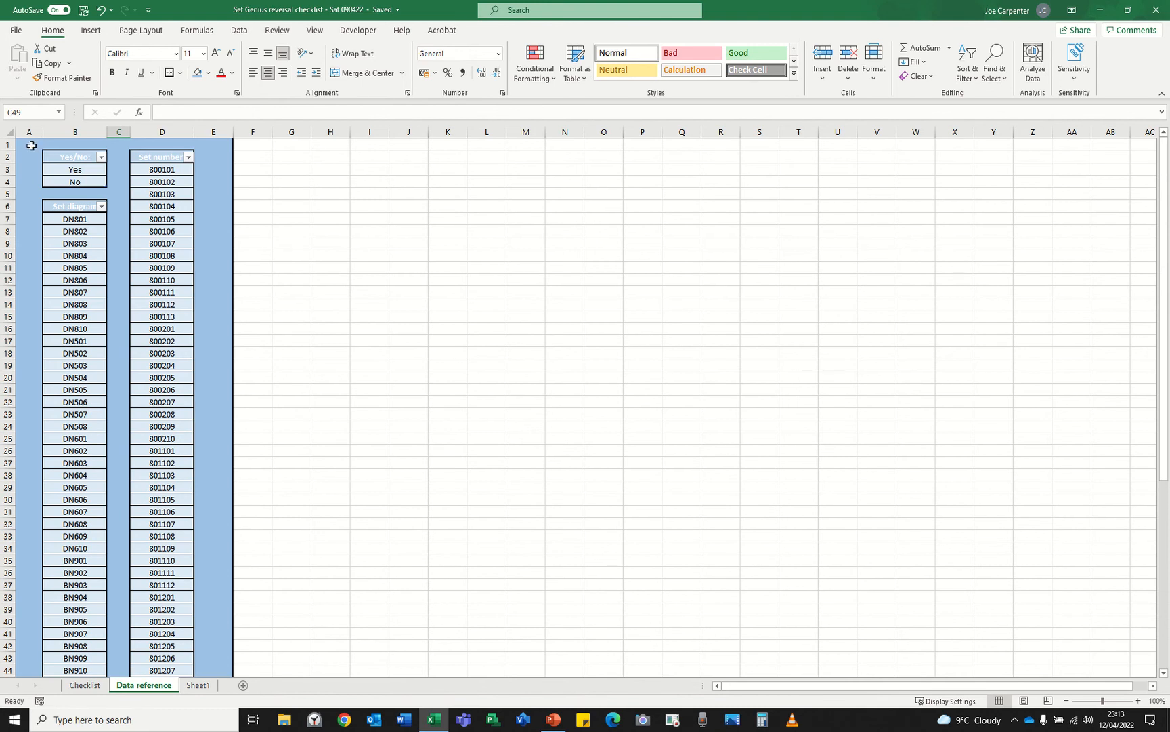
pyautogui.click(93, 686)
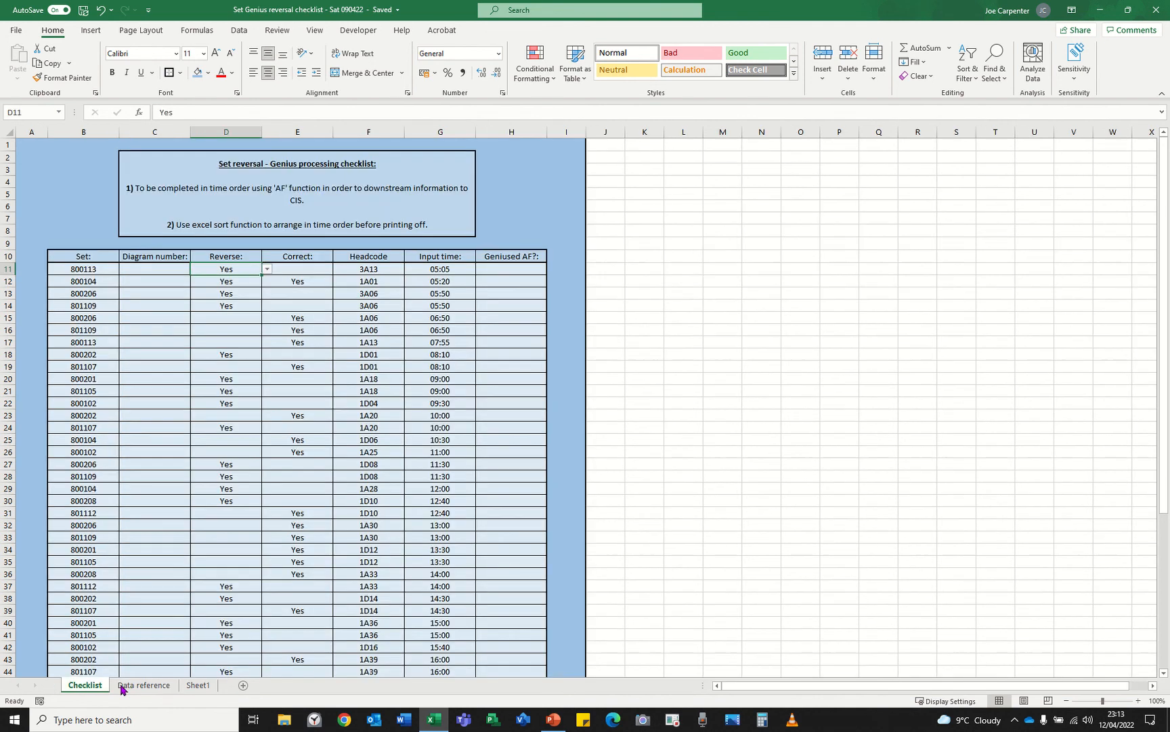
pyautogui.click(157, 267)
pyautogui.moveTo(155, 277); pyautogui.dragTo(156, 587)
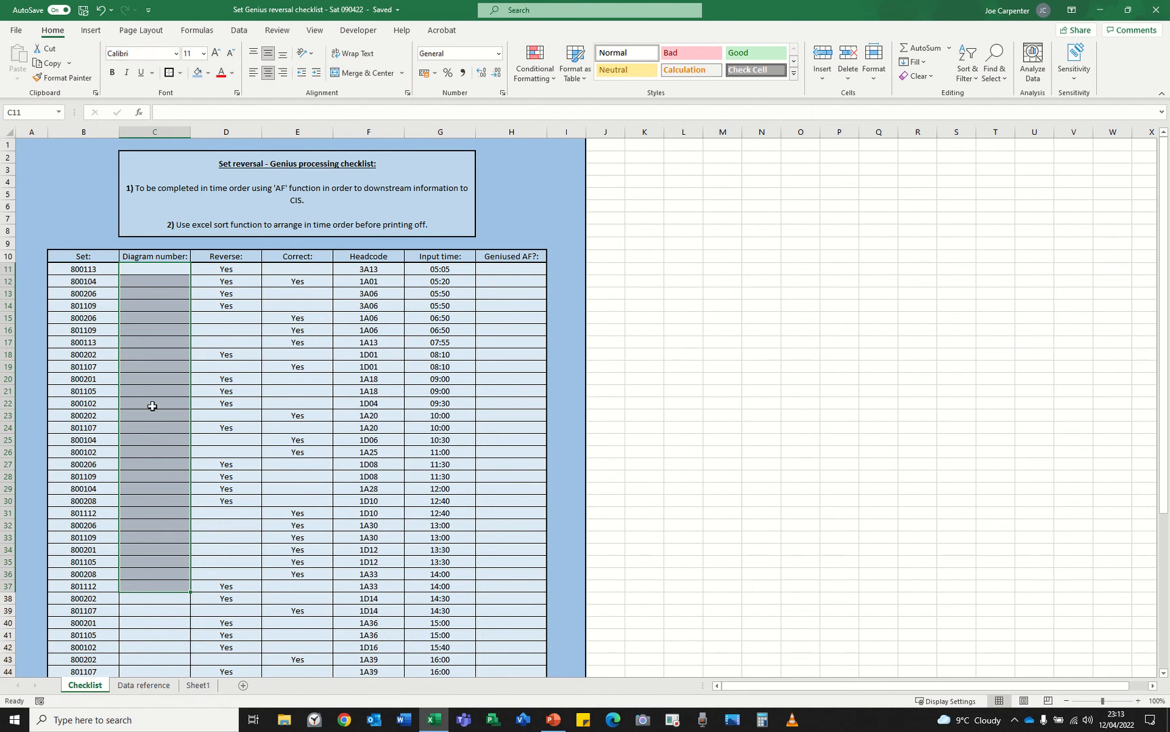
pyautogui.click(156, 270)
pyautogui.moveTo(155, 344); pyautogui.dragTo(162, 628)
pyautogui.scroll(6, 162, 628)
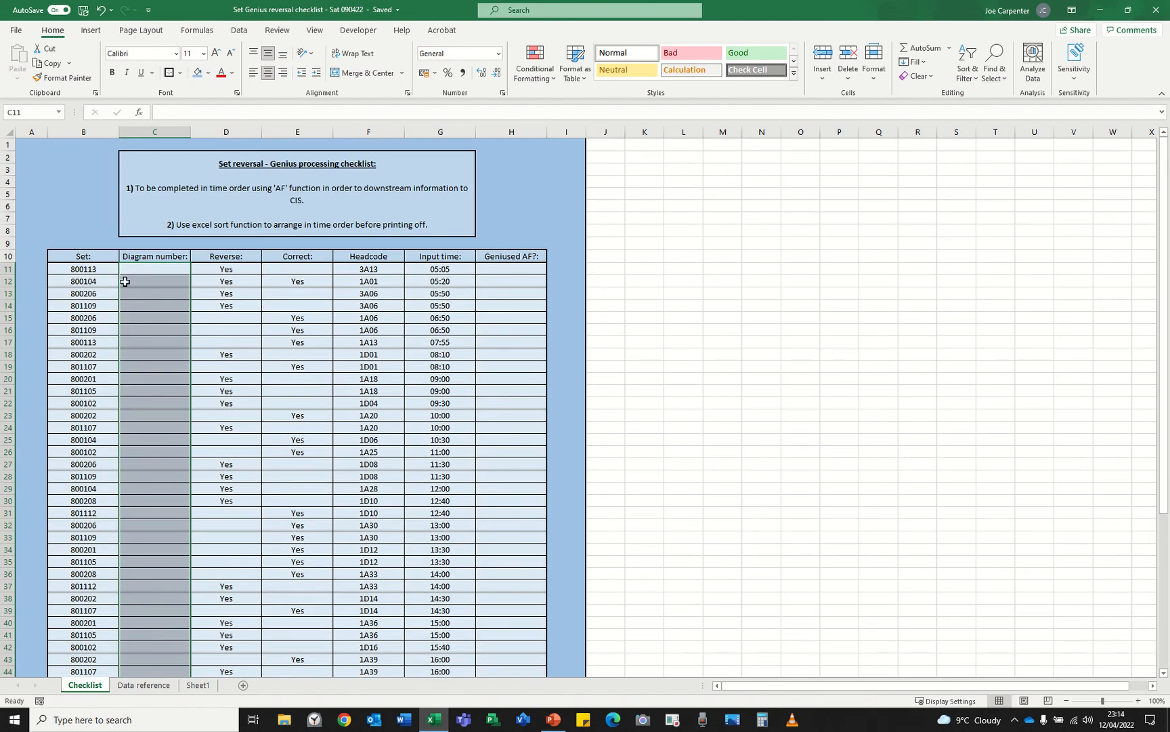
pyautogui.scroll(-10, 157, 321)
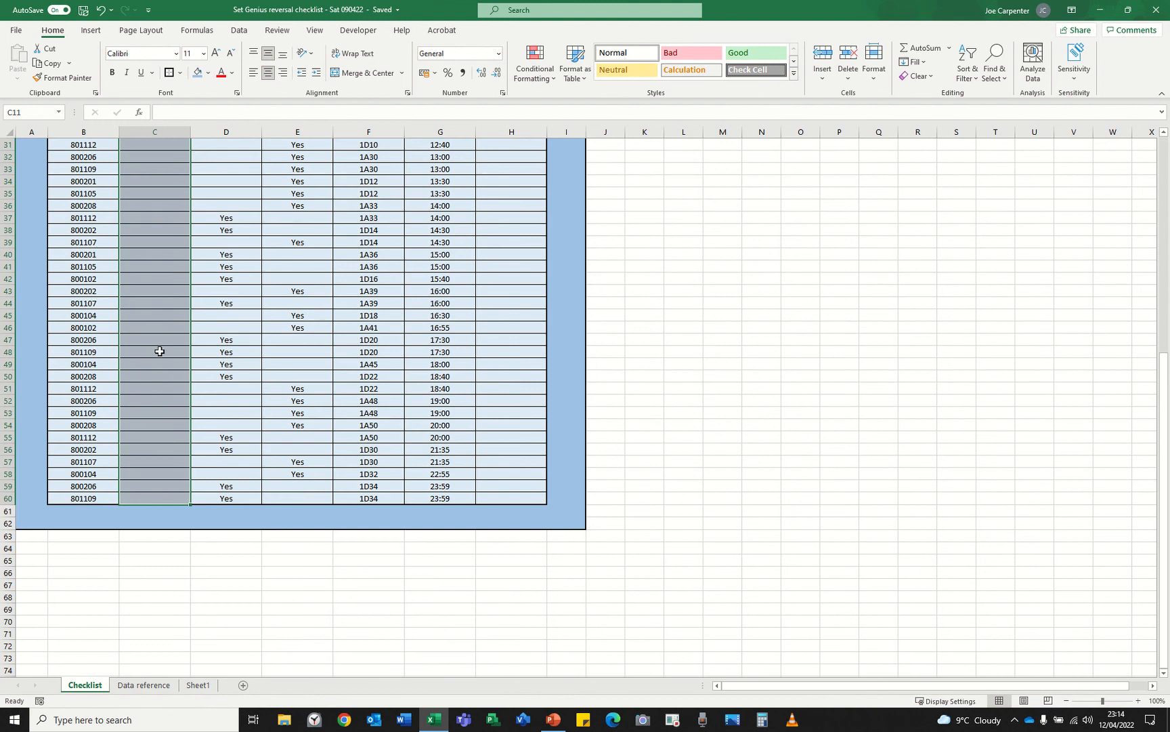
pyautogui.scroll(10, 159, 353)
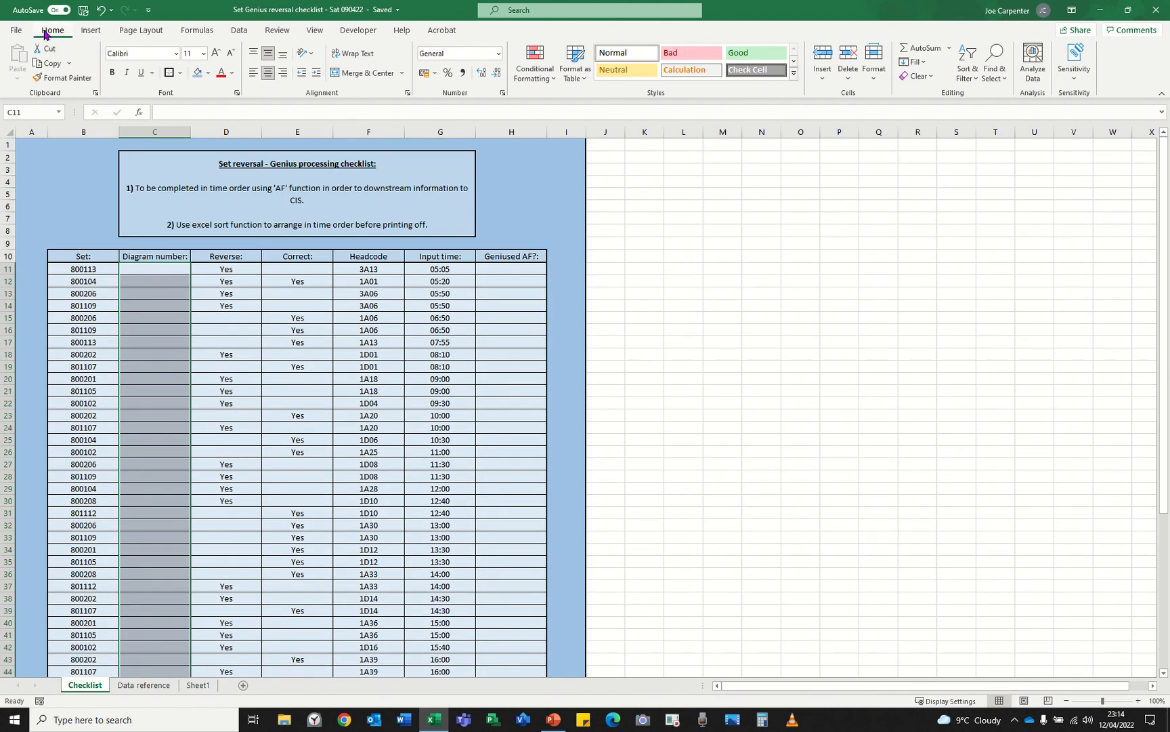
# - Start a data validation rule for the selected Diagram number cells that allows values from a List
pyautogui.click(241, 33)
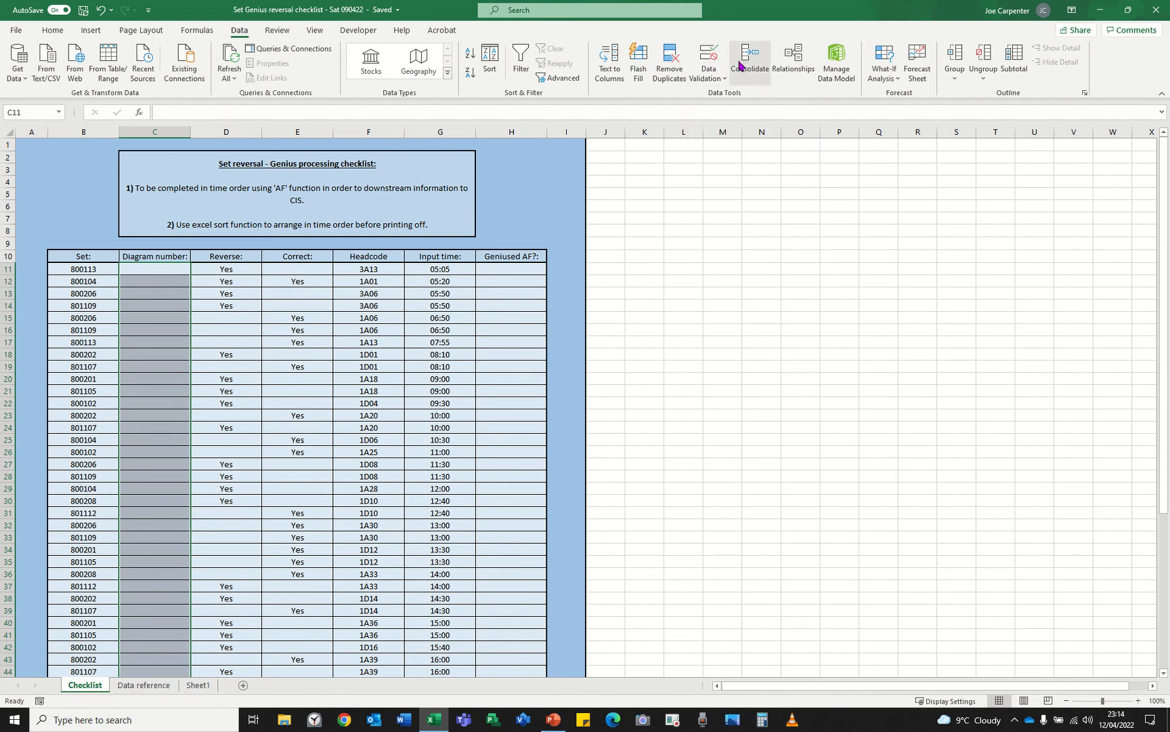
pyautogui.click(712, 61)
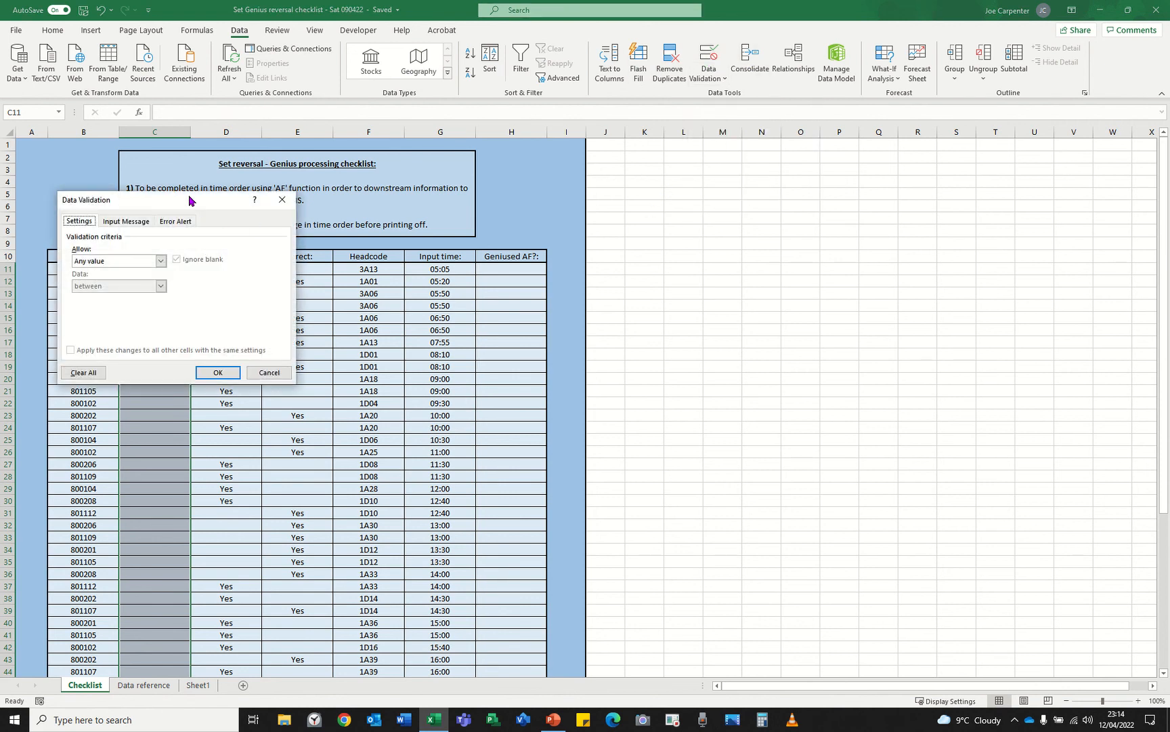
pyautogui.moveTo(181, 194); pyautogui.dragTo(332, 215)
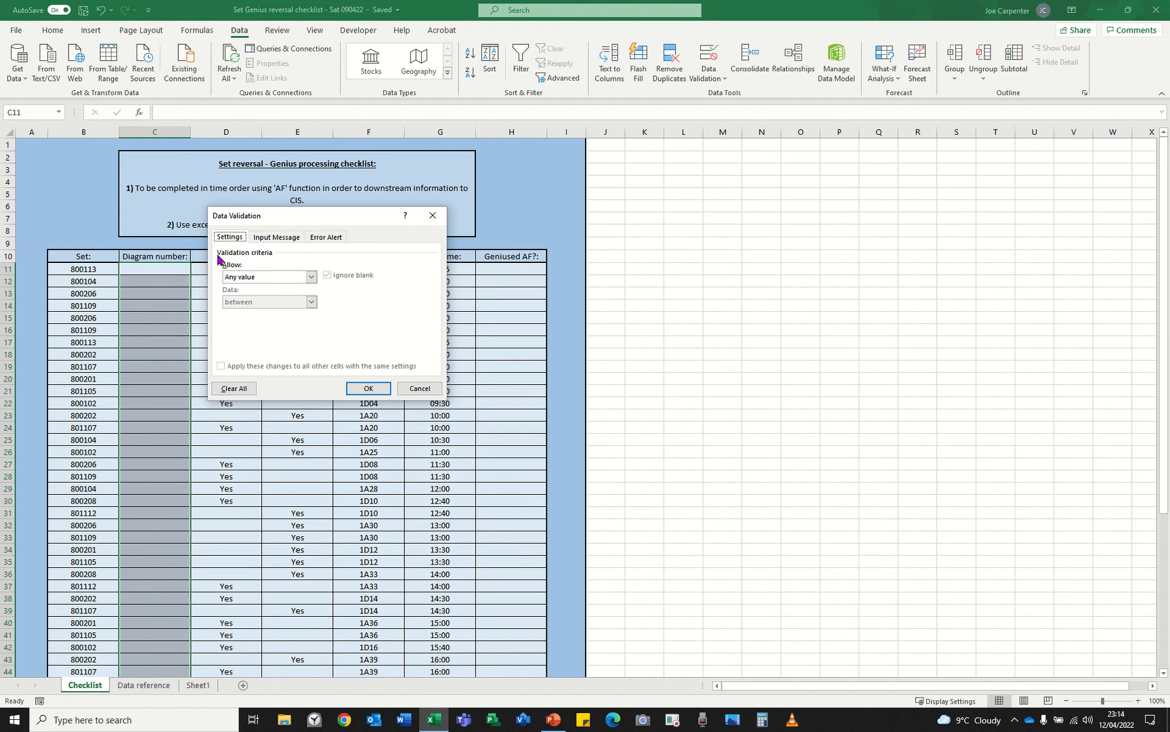
pyautogui.click(309, 277)
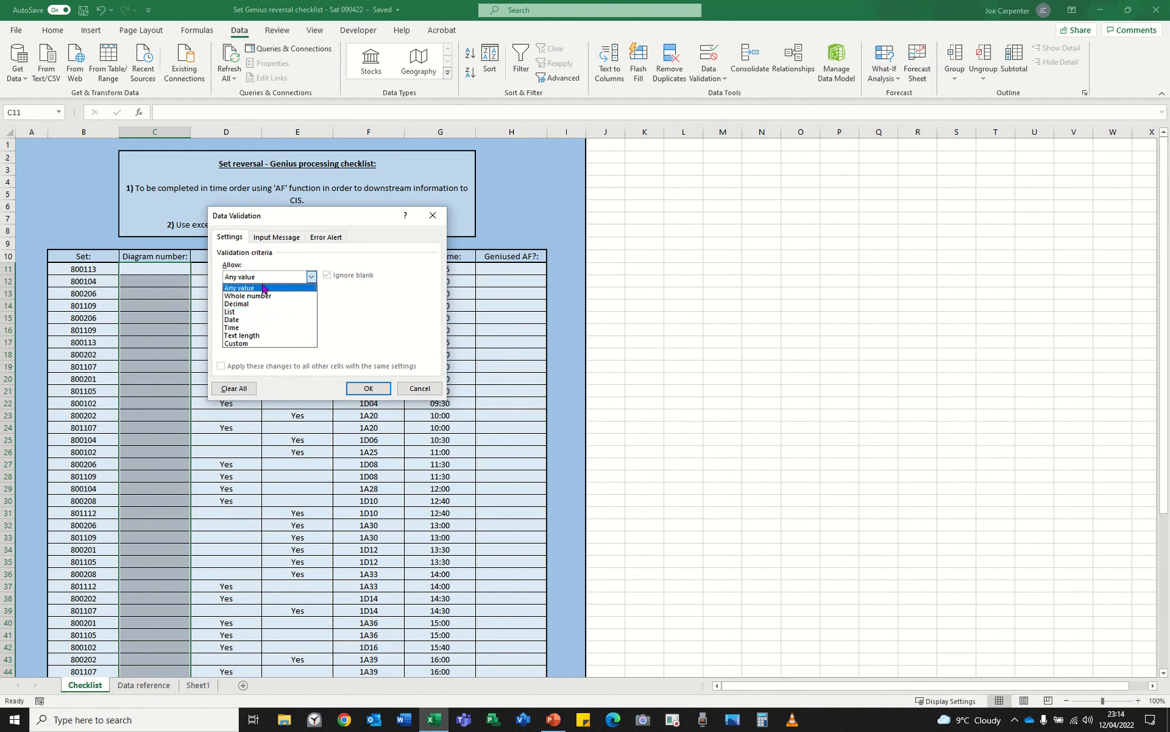
pyautogui.click(253, 312)
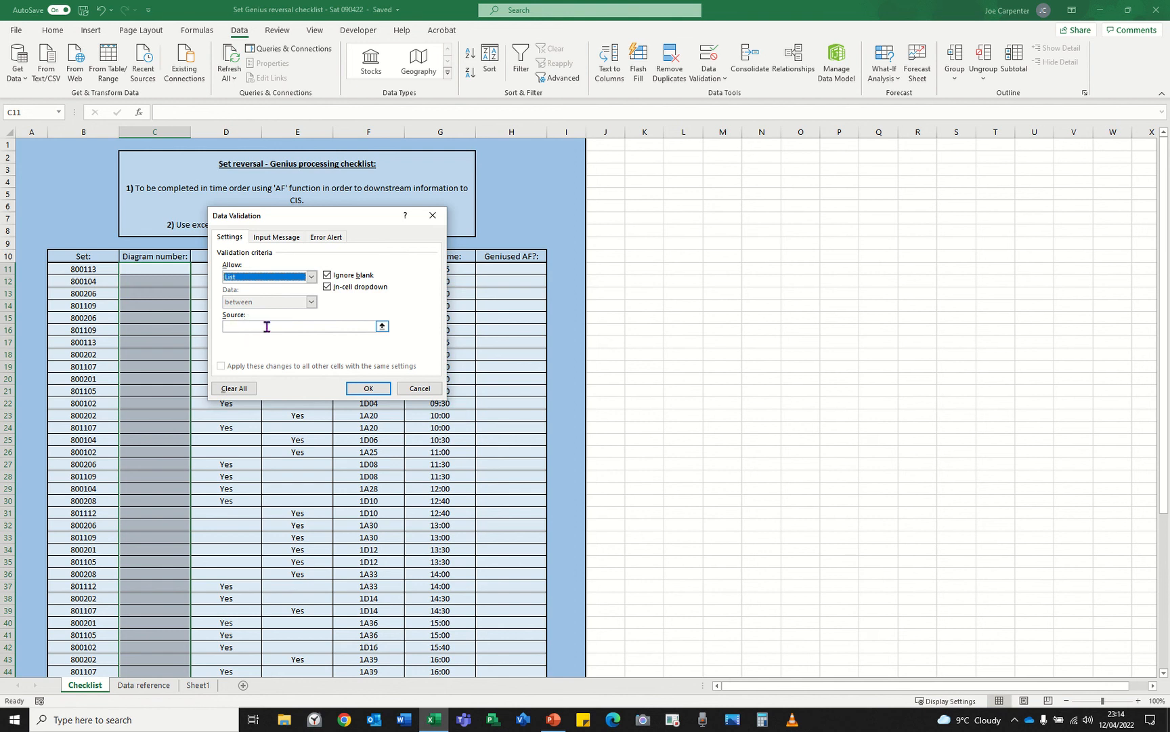
# - Set the validation source to ='Data reference'!$B$7:$B$59 and apply the rule
pyautogui.click(230, 326)
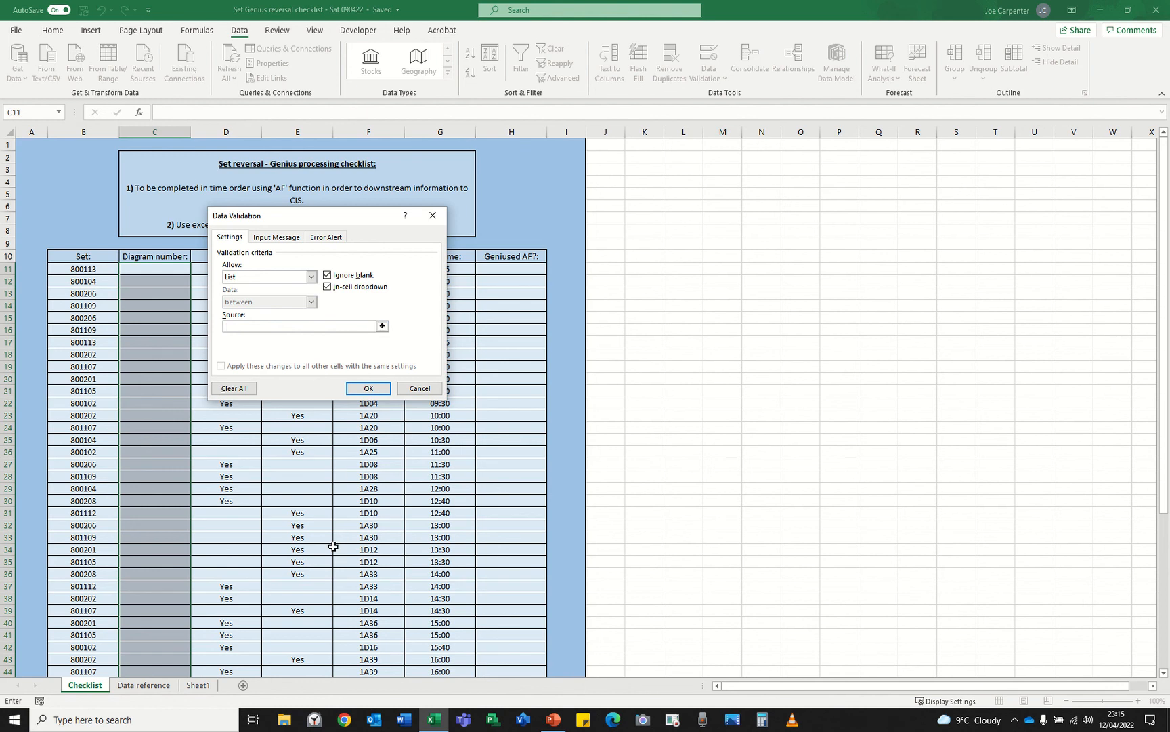
pyautogui.click(143, 685)
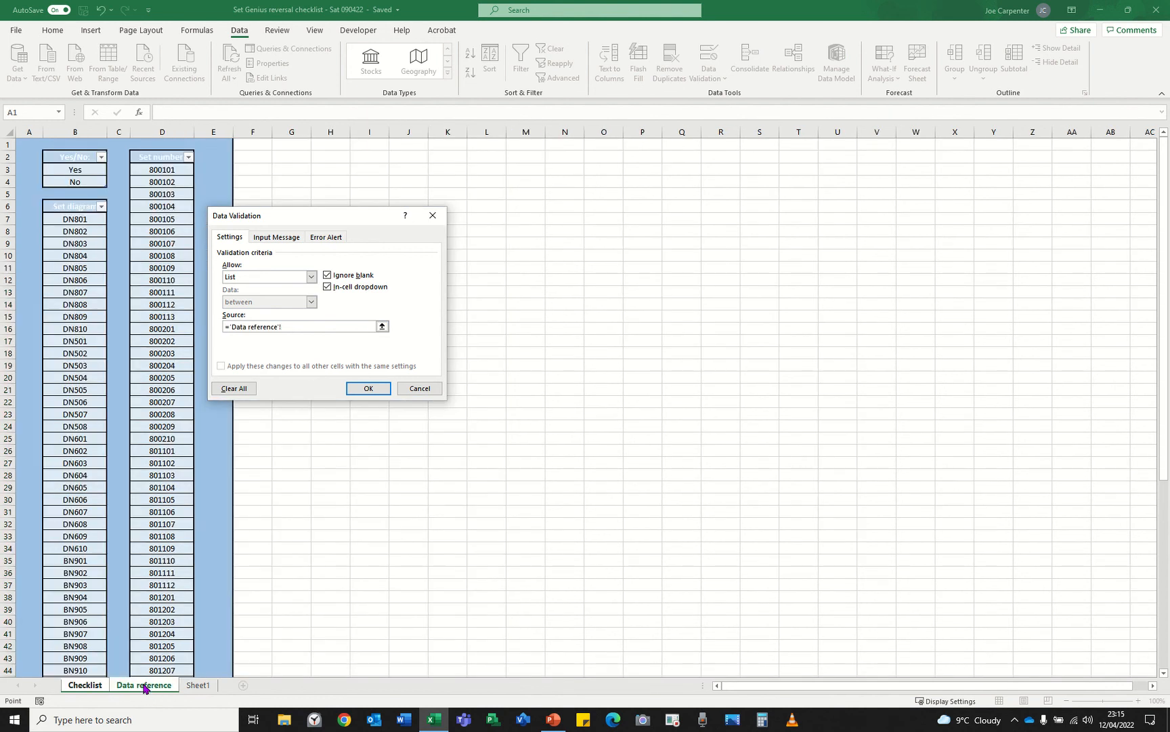
pyautogui.moveTo(83, 222); pyautogui.dragTo(82, 306)
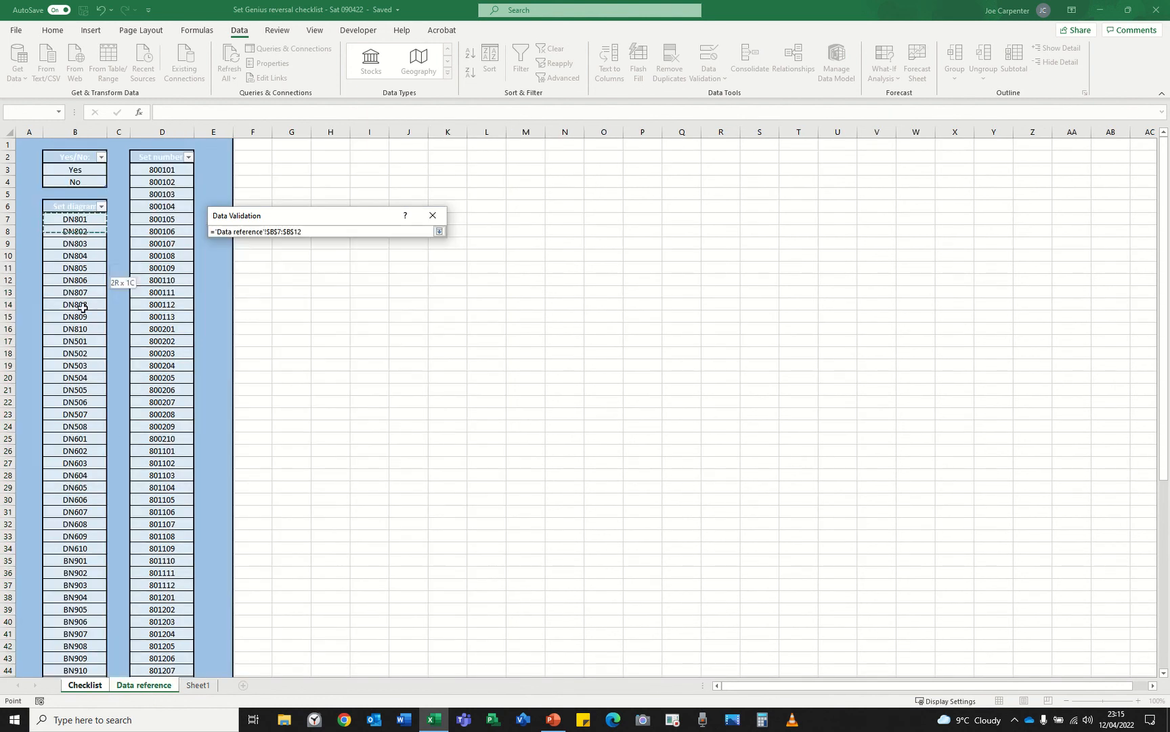
pyautogui.moveTo(70, 568)
pyautogui.mouseDown()
pyautogui.moveTo(74, 678)
pyautogui.moveTo(80, 587)
pyautogui.mouseUp()
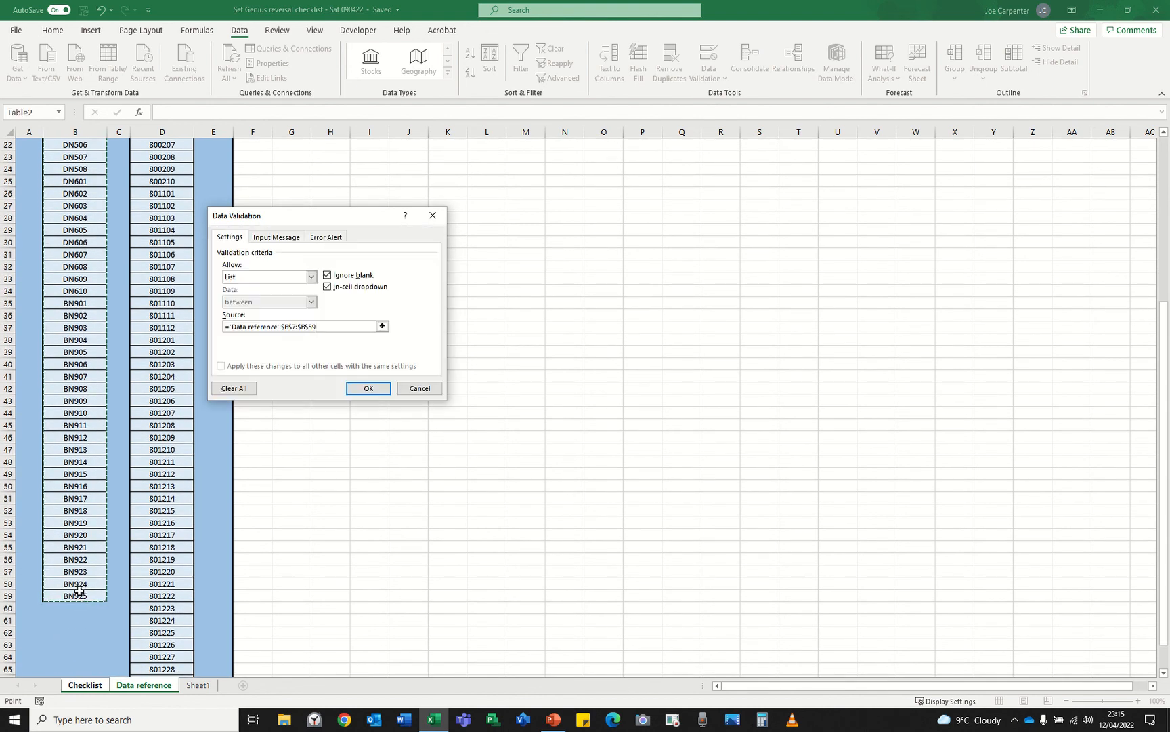
pyautogui.scroll(7, 79, 588)
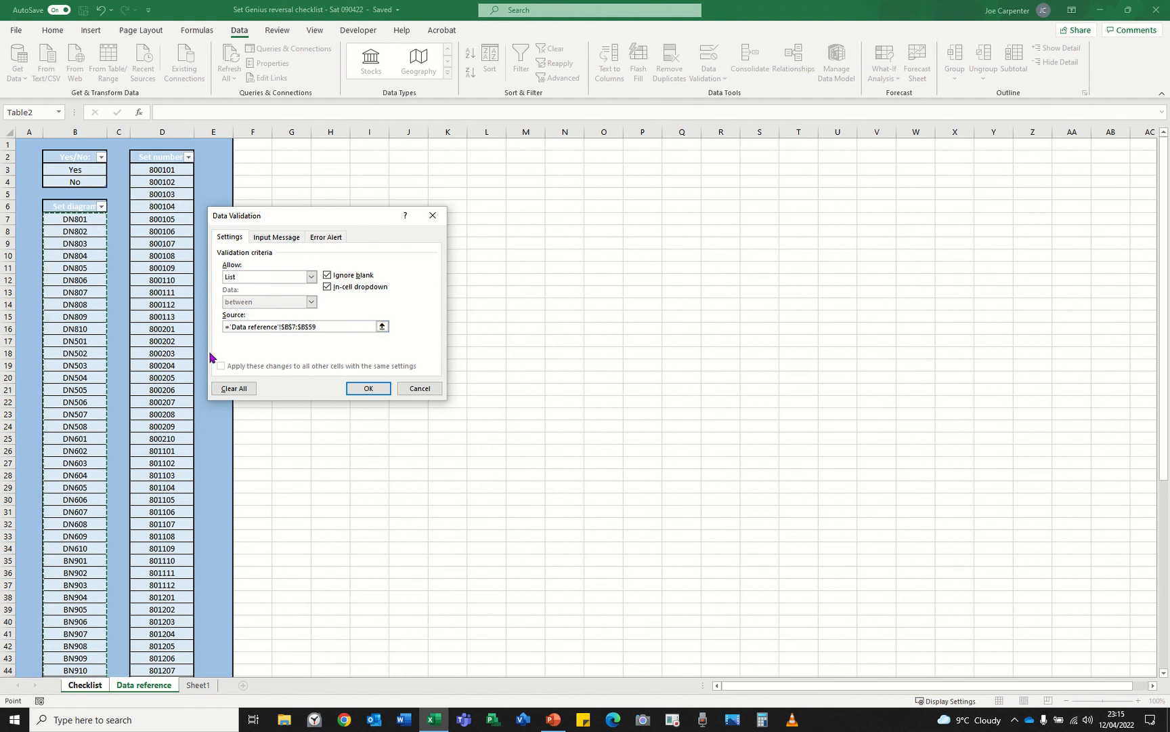
pyautogui.click(364, 387)
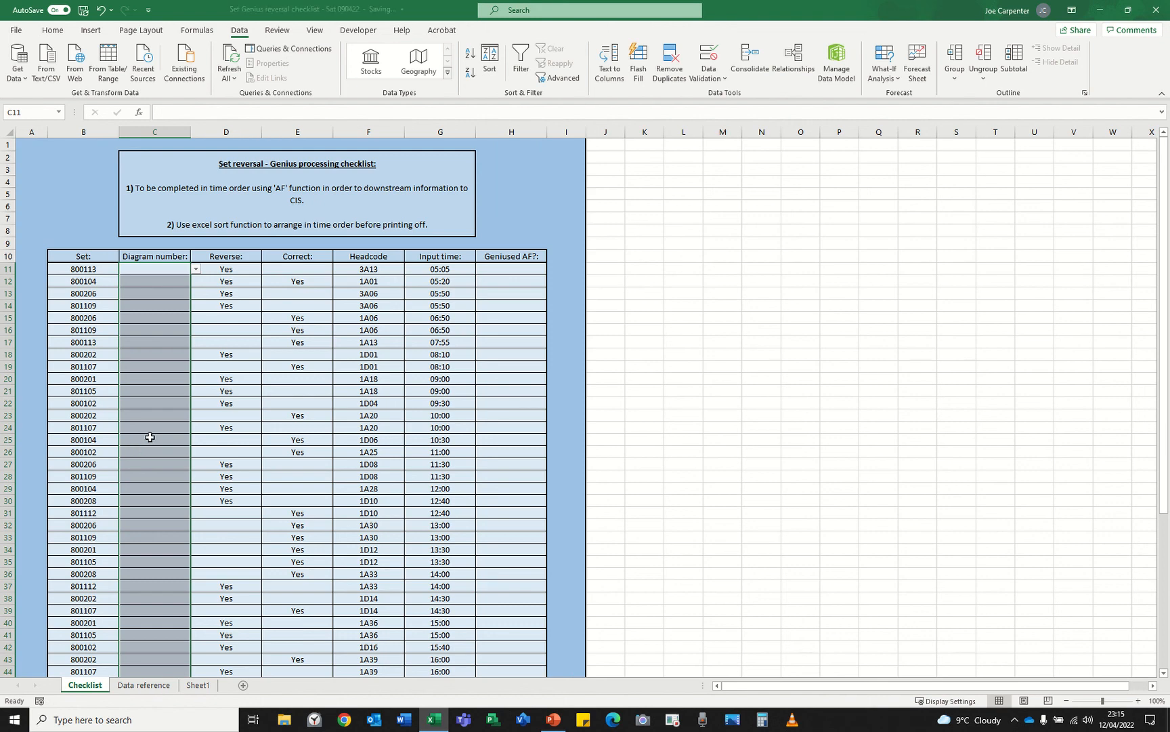
# - Check the Diagram number column's new drop-downs in C11 and C12, and browse the diagram choices offered in C11
pyautogui.click(162, 269)
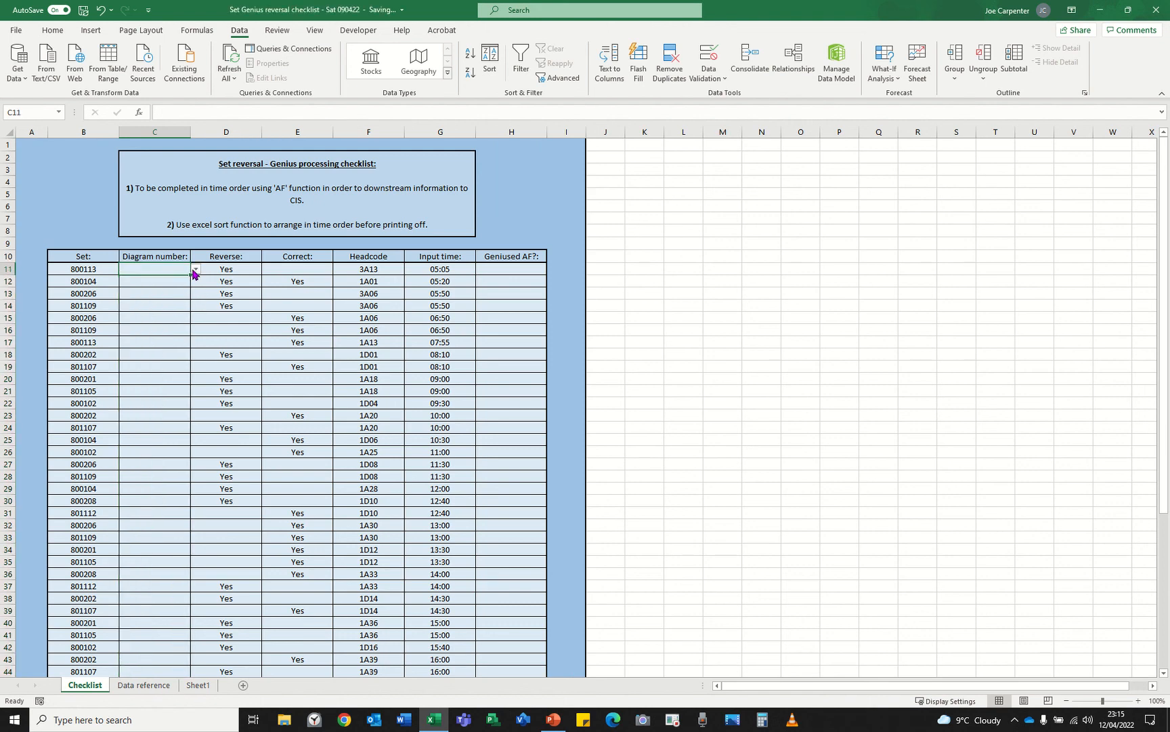
pyautogui.click(195, 271)
pyautogui.press('Escape')
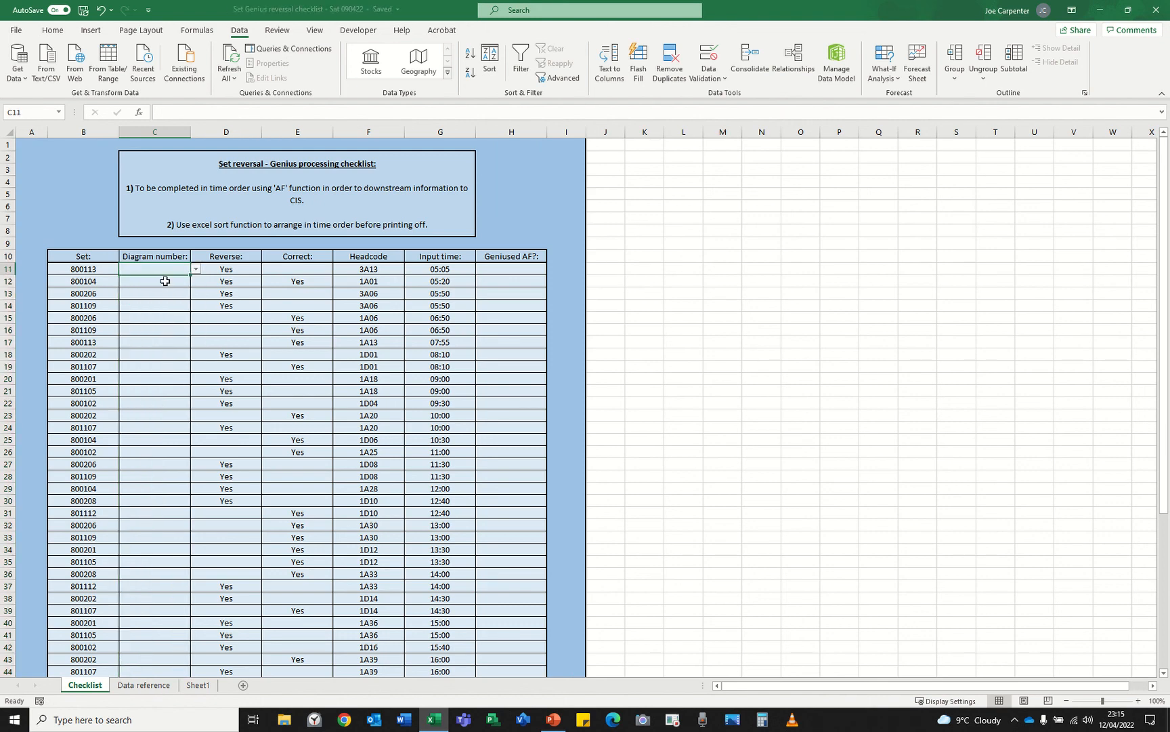
pyautogui.scroll(-15, 166, 374)
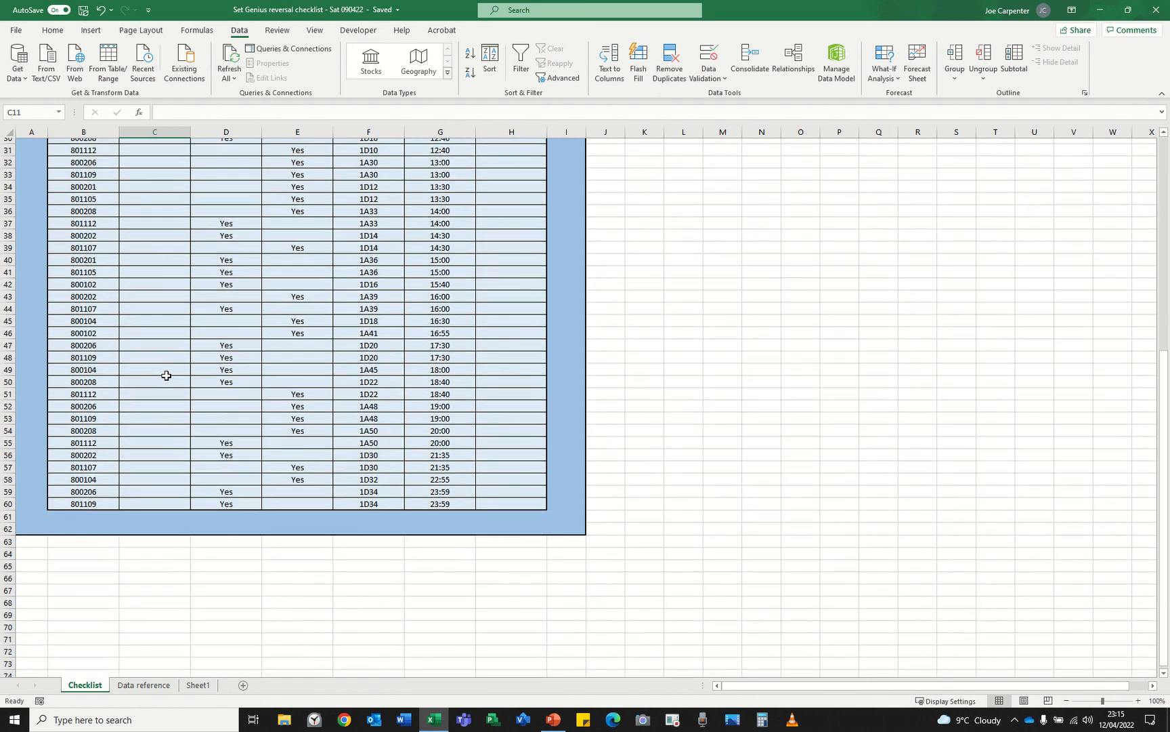
pyautogui.scroll(15, 162, 377)
pyautogui.click(172, 280)
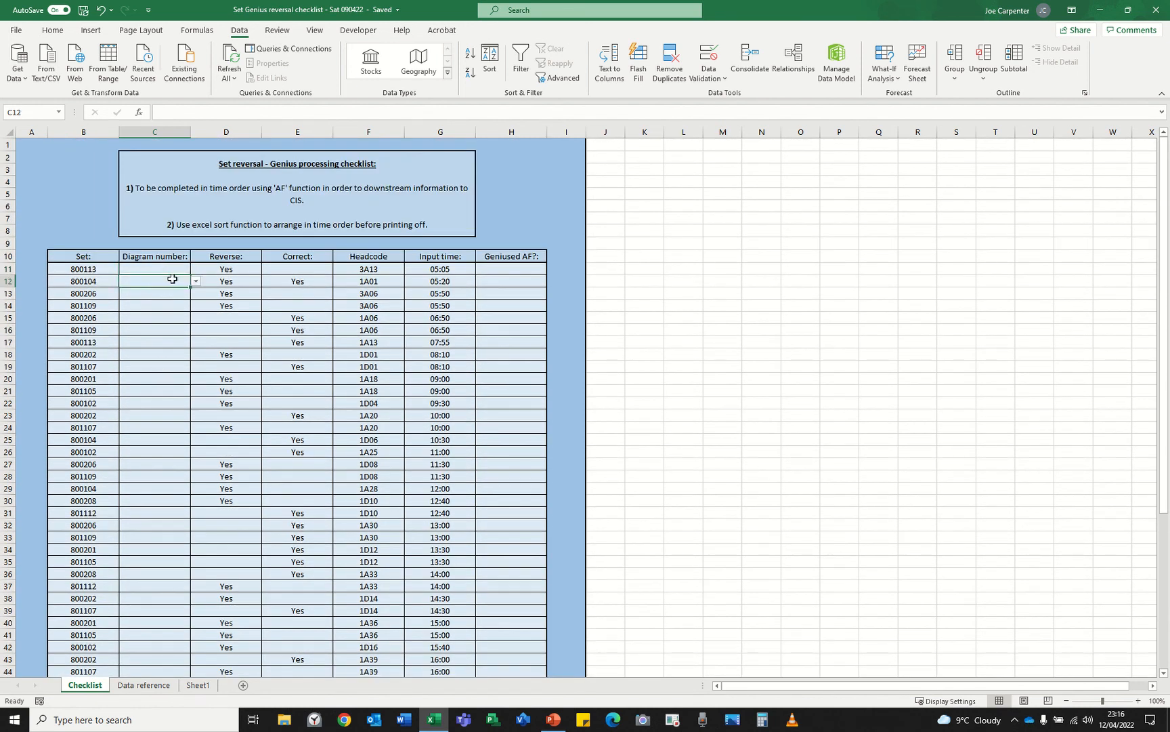
pyautogui.click(178, 267)
pyautogui.click(196, 269)
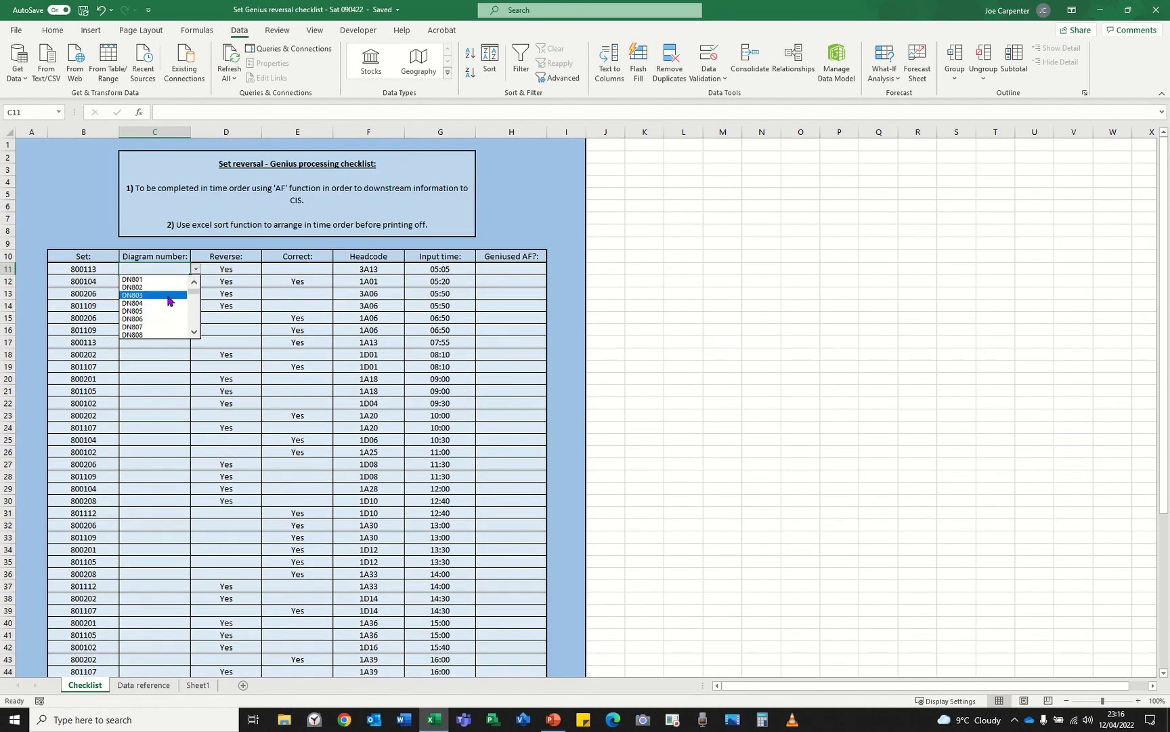
pyautogui.click(193, 332)
pyautogui.click(166, 374)
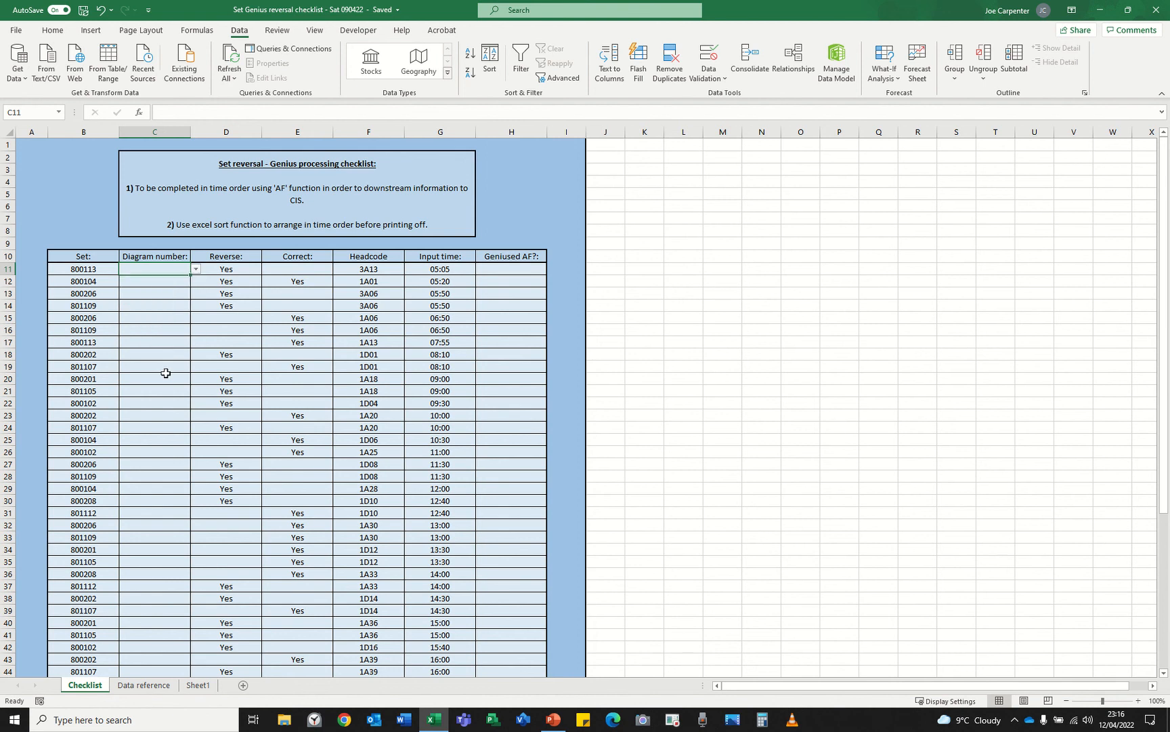